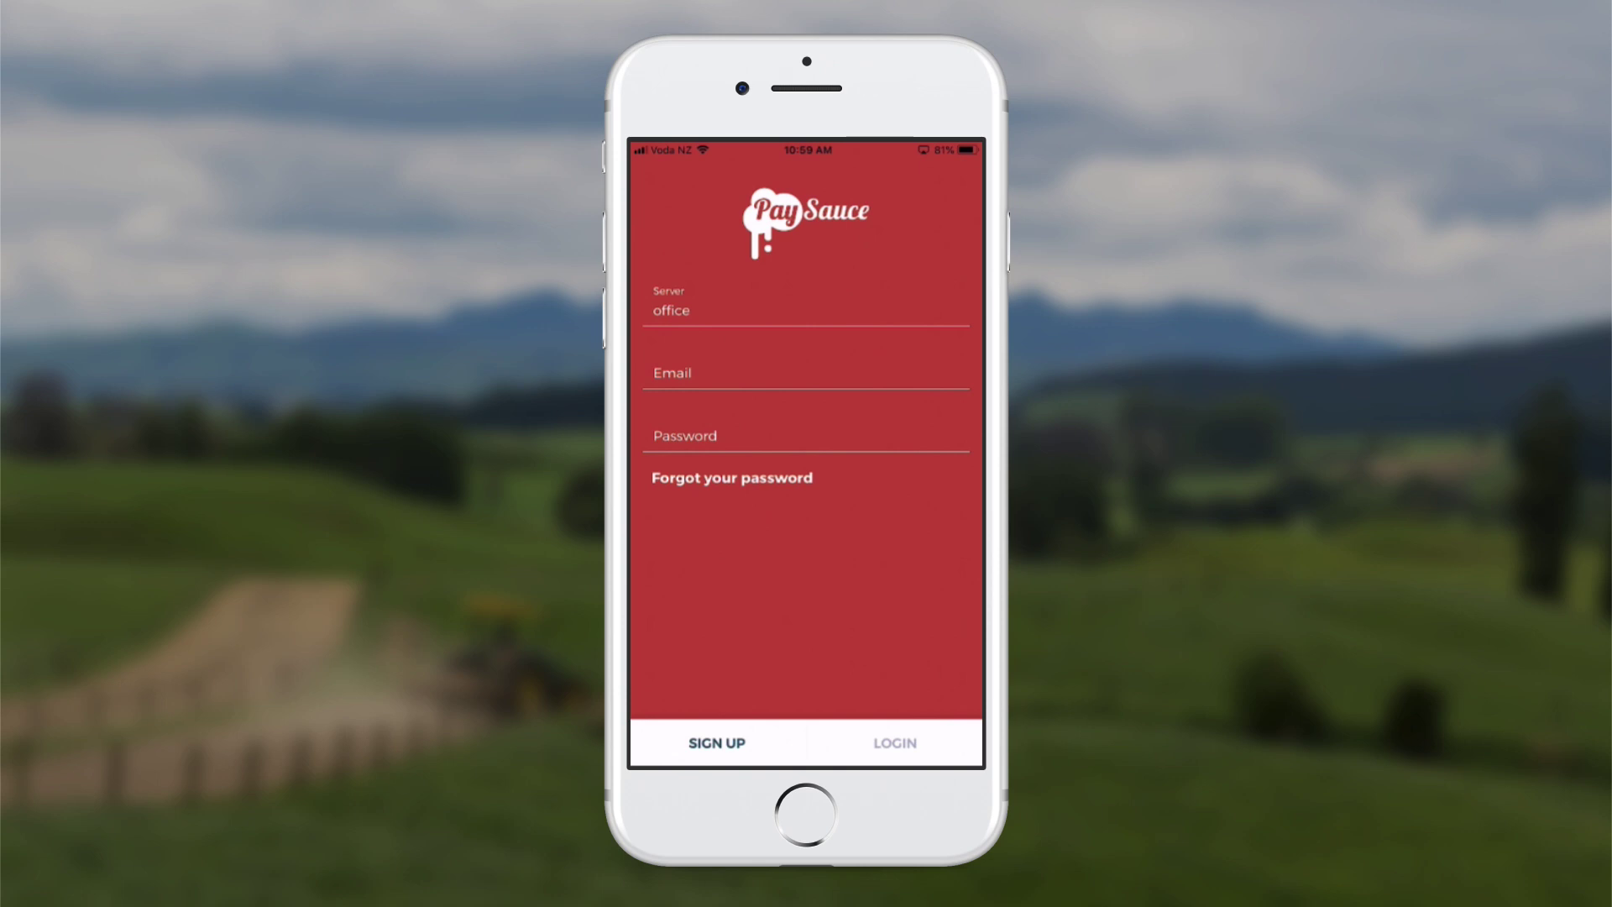
Sign in to PaySauce with the employee's account email and password
{"action": "left_click", "coordinate": [672, 372]}
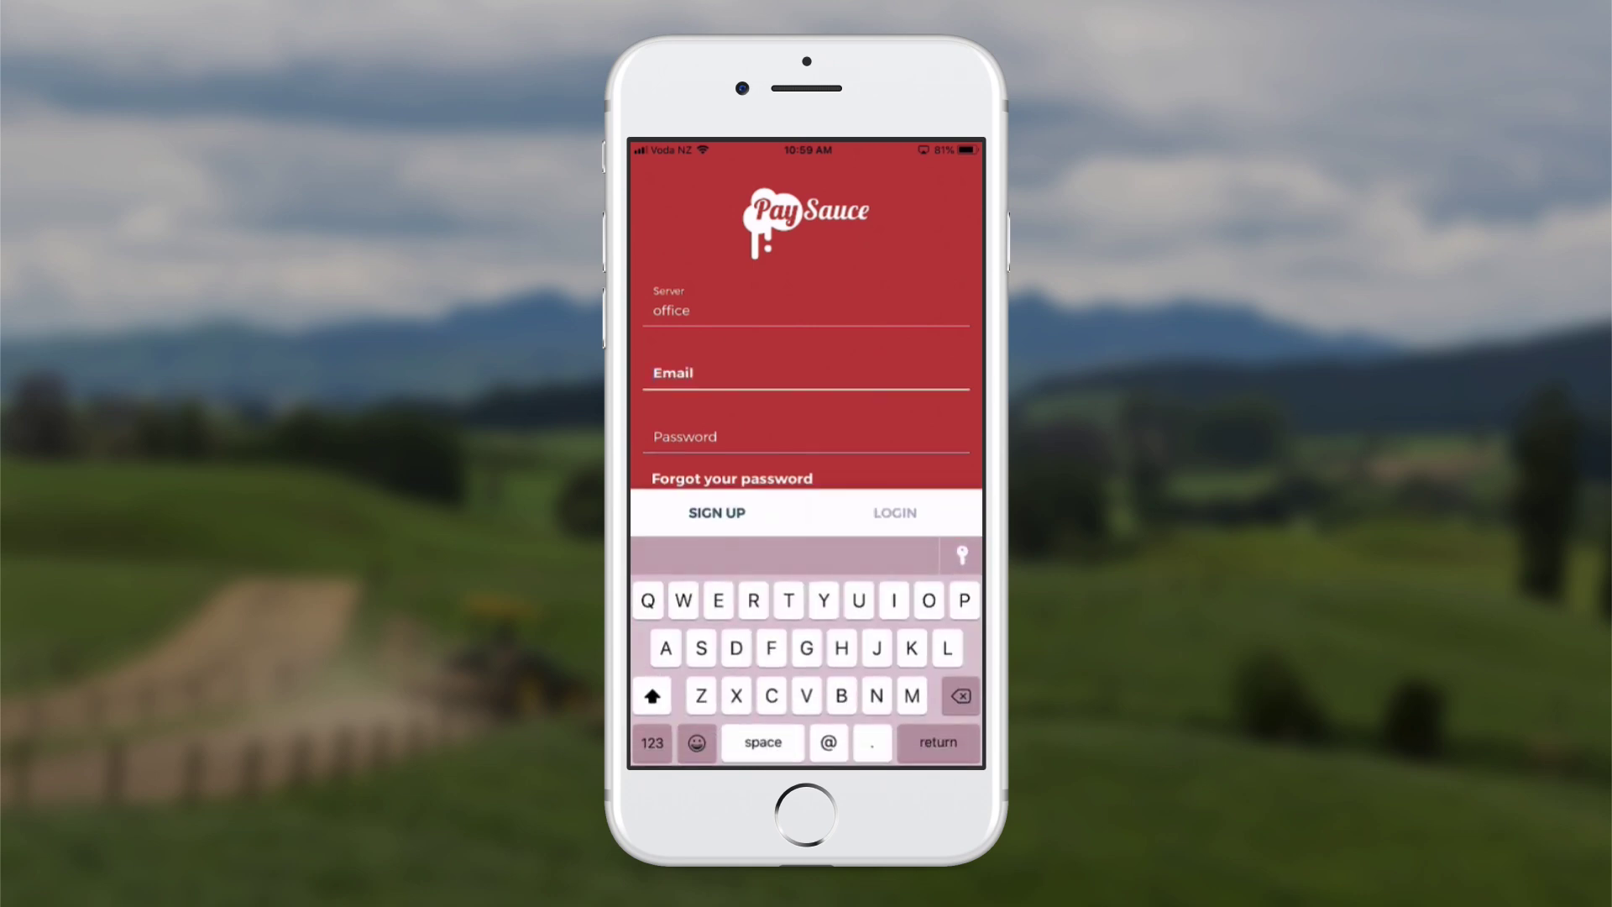
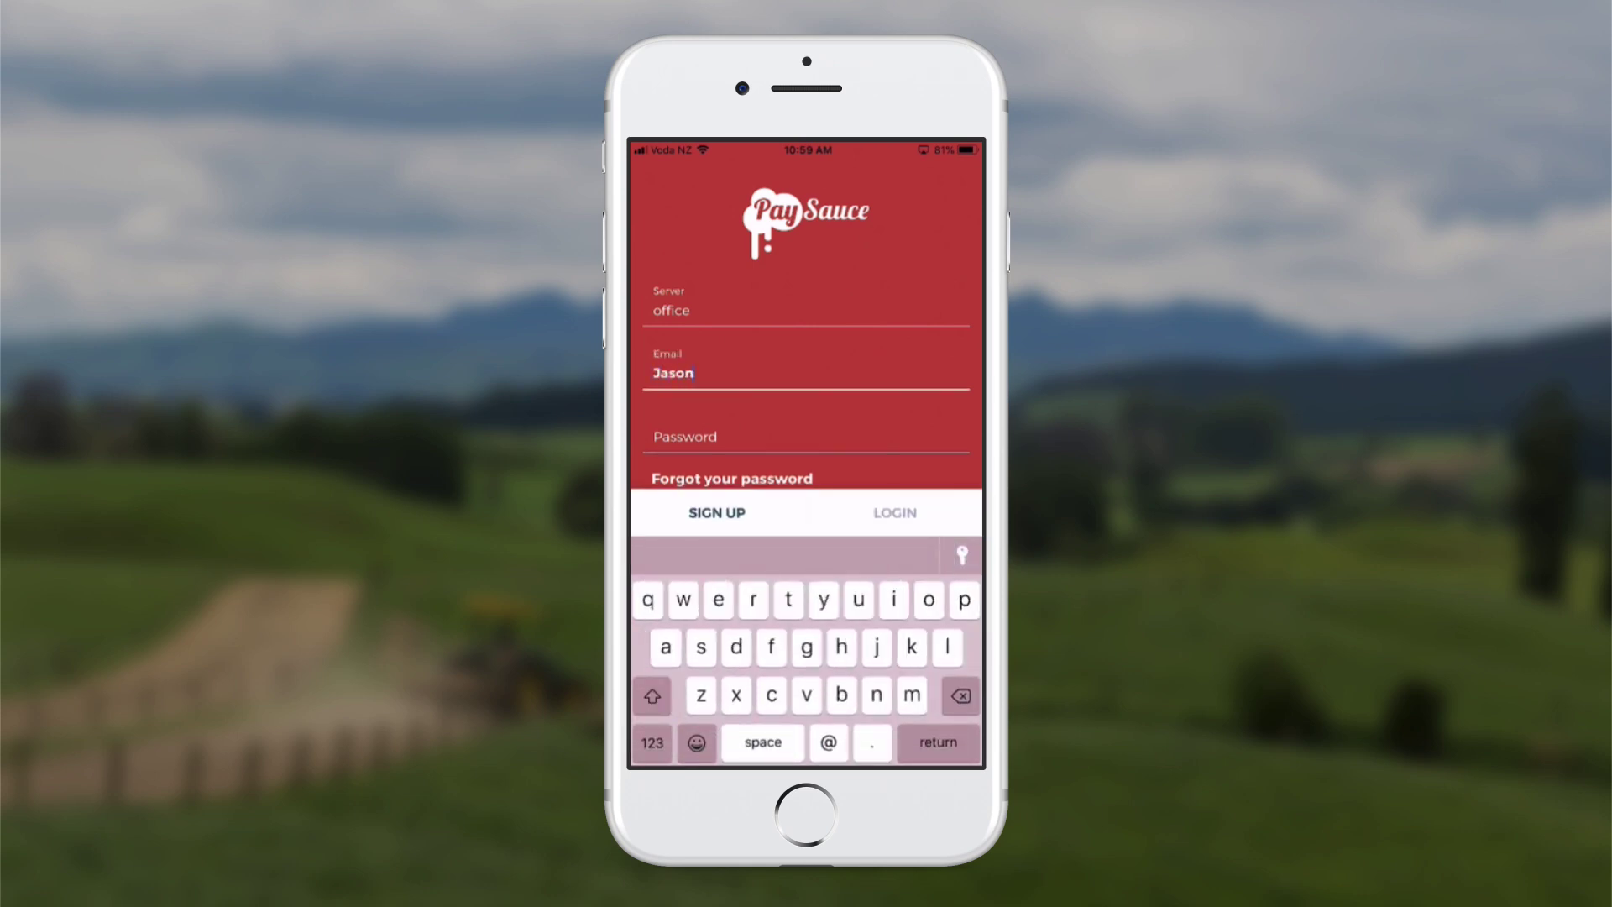
{"action": "left_click", "coordinate": [685, 436]}
{"action": "type", "text": "Test"}
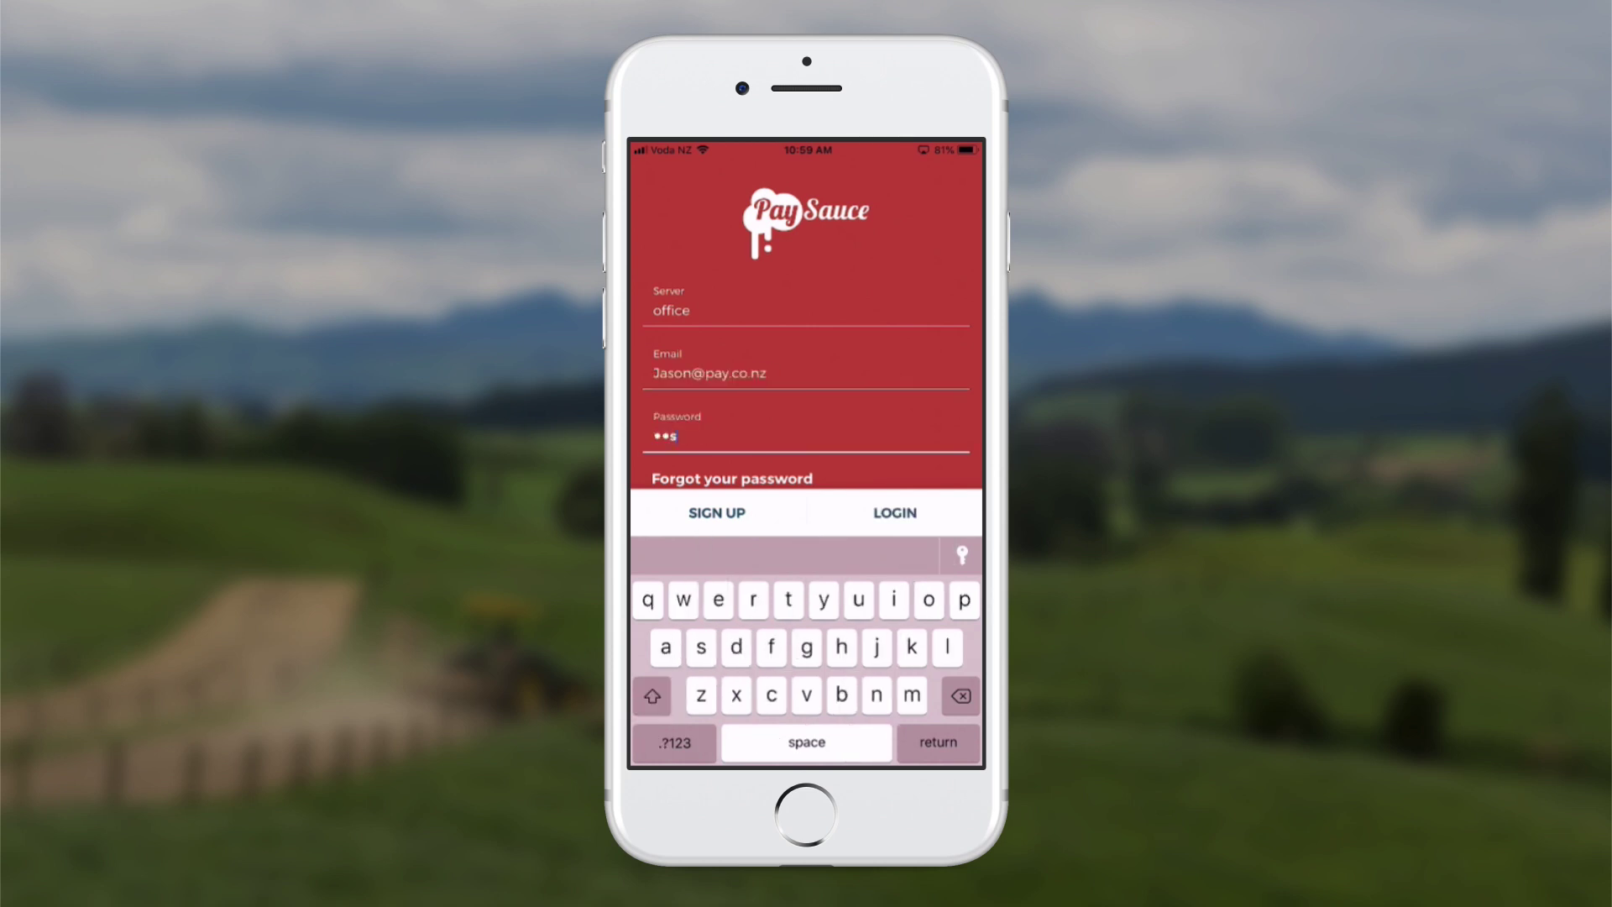
{"action": "type", "text": "123"}
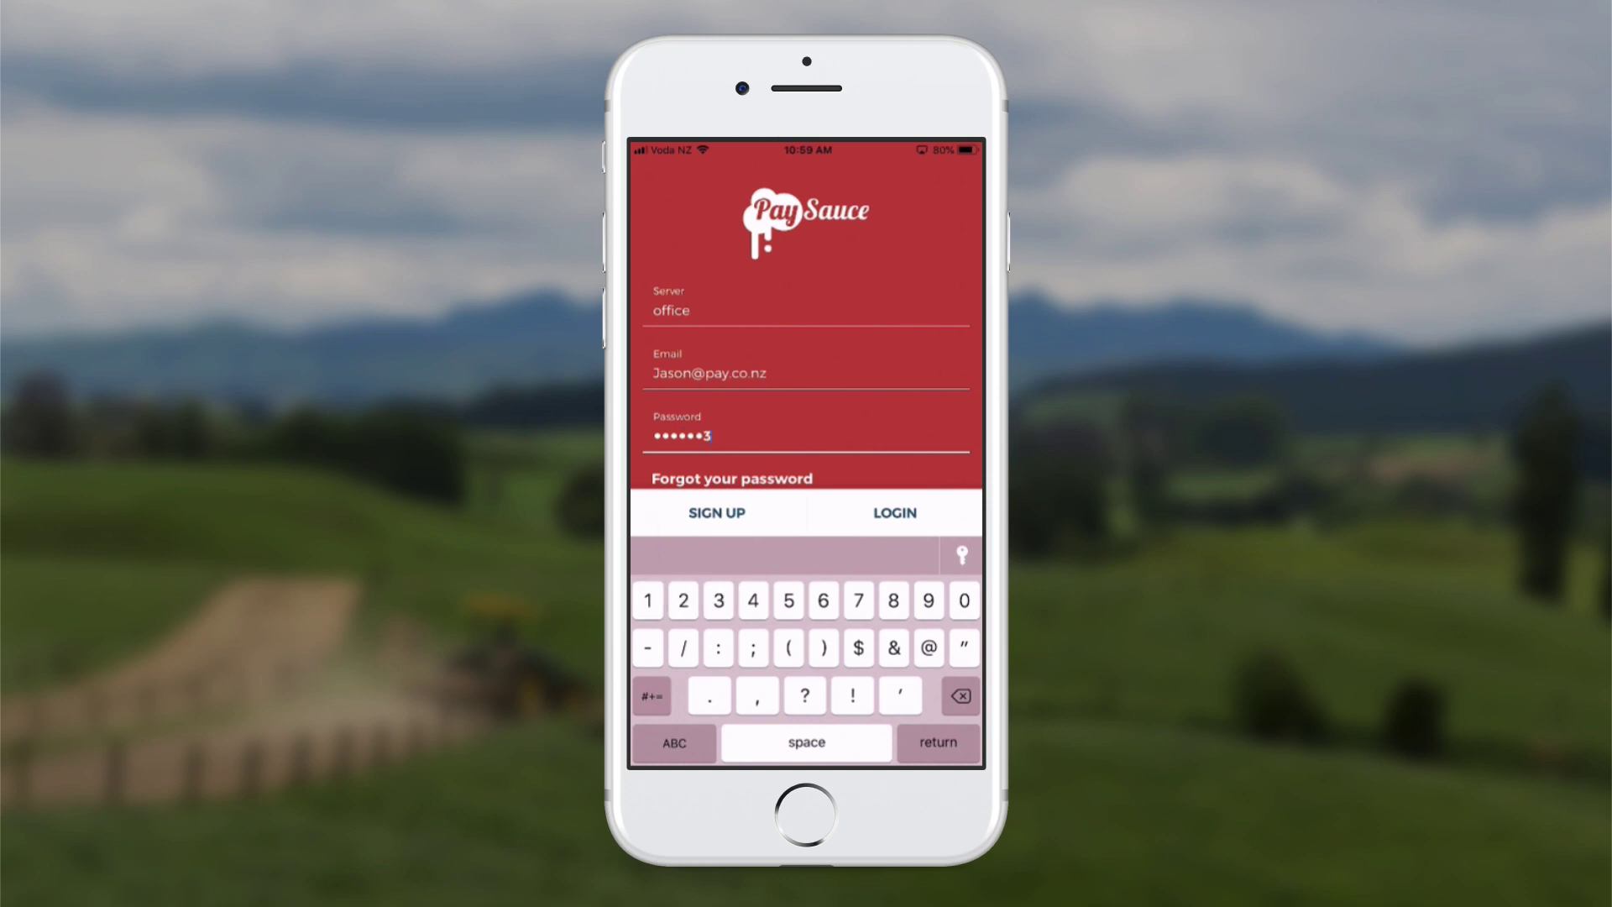
{"action": "key", "text": "Return"}
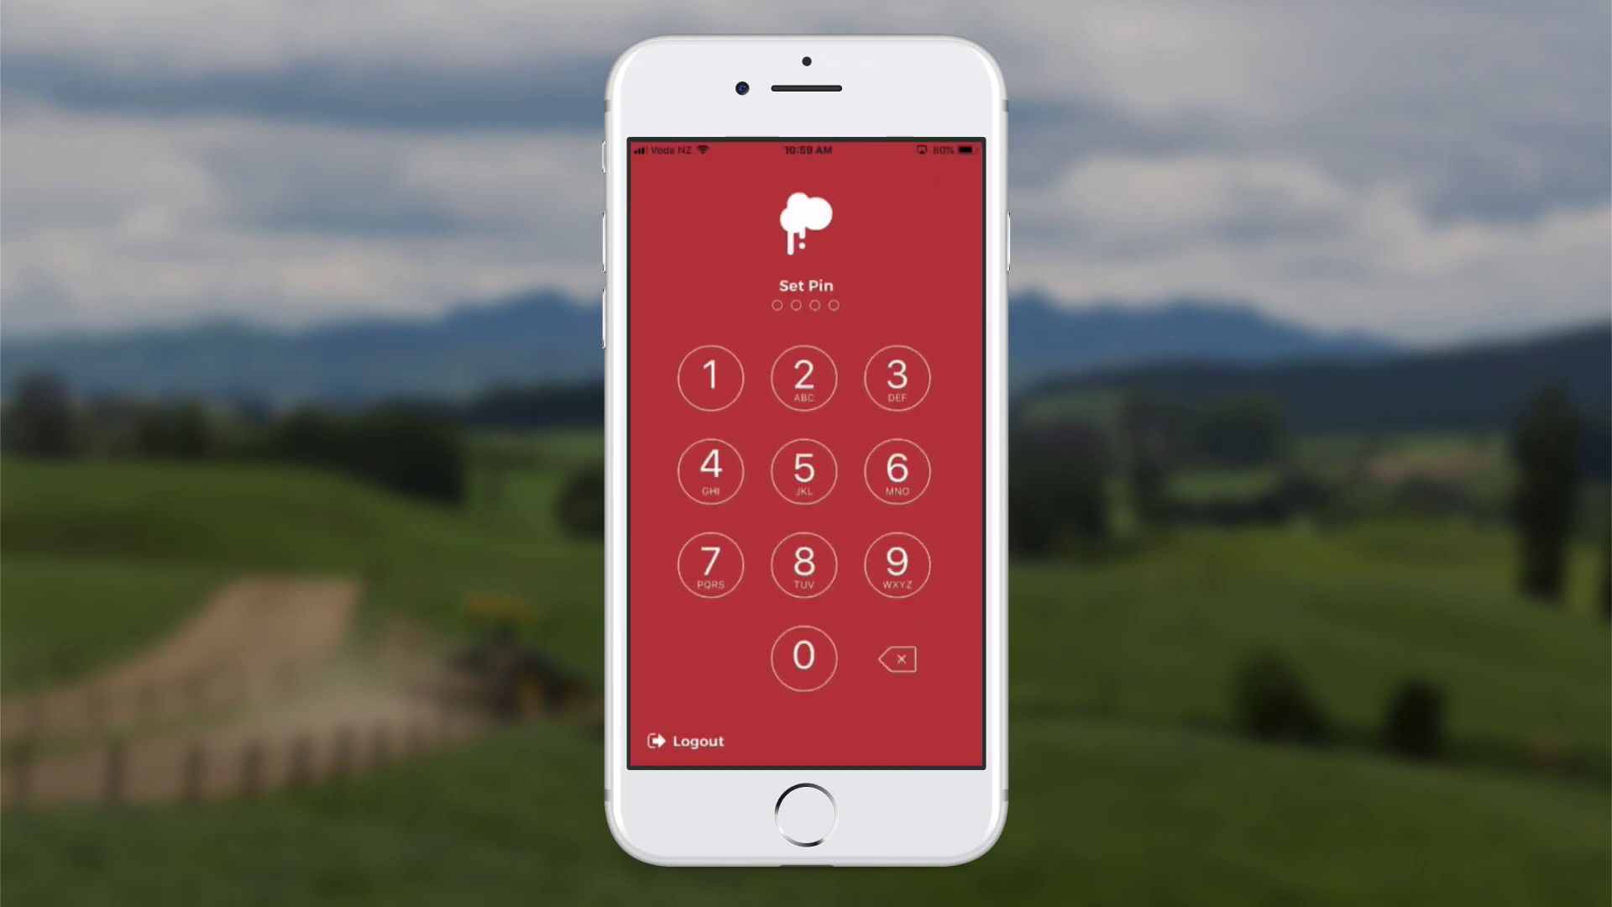
Choose a four-digit PIN and confirm it by entering the same digits again
{"action": "left_click", "coordinate": [710, 377]}
{"action": "left_click", "coordinate": [803, 377]}
{"action": "left_click", "coordinate": [897, 377]}
{"action": "left_click", "coordinate": [710, 470]}
{"action": "left_click", "coordinate": [710, 377]}
{"action": "left_click", "coordinate": [803, 377]}
{"action": "left_click", "coordinate": [896, 377]}
{"action": "left_click", "coordinate": [710, 470]}
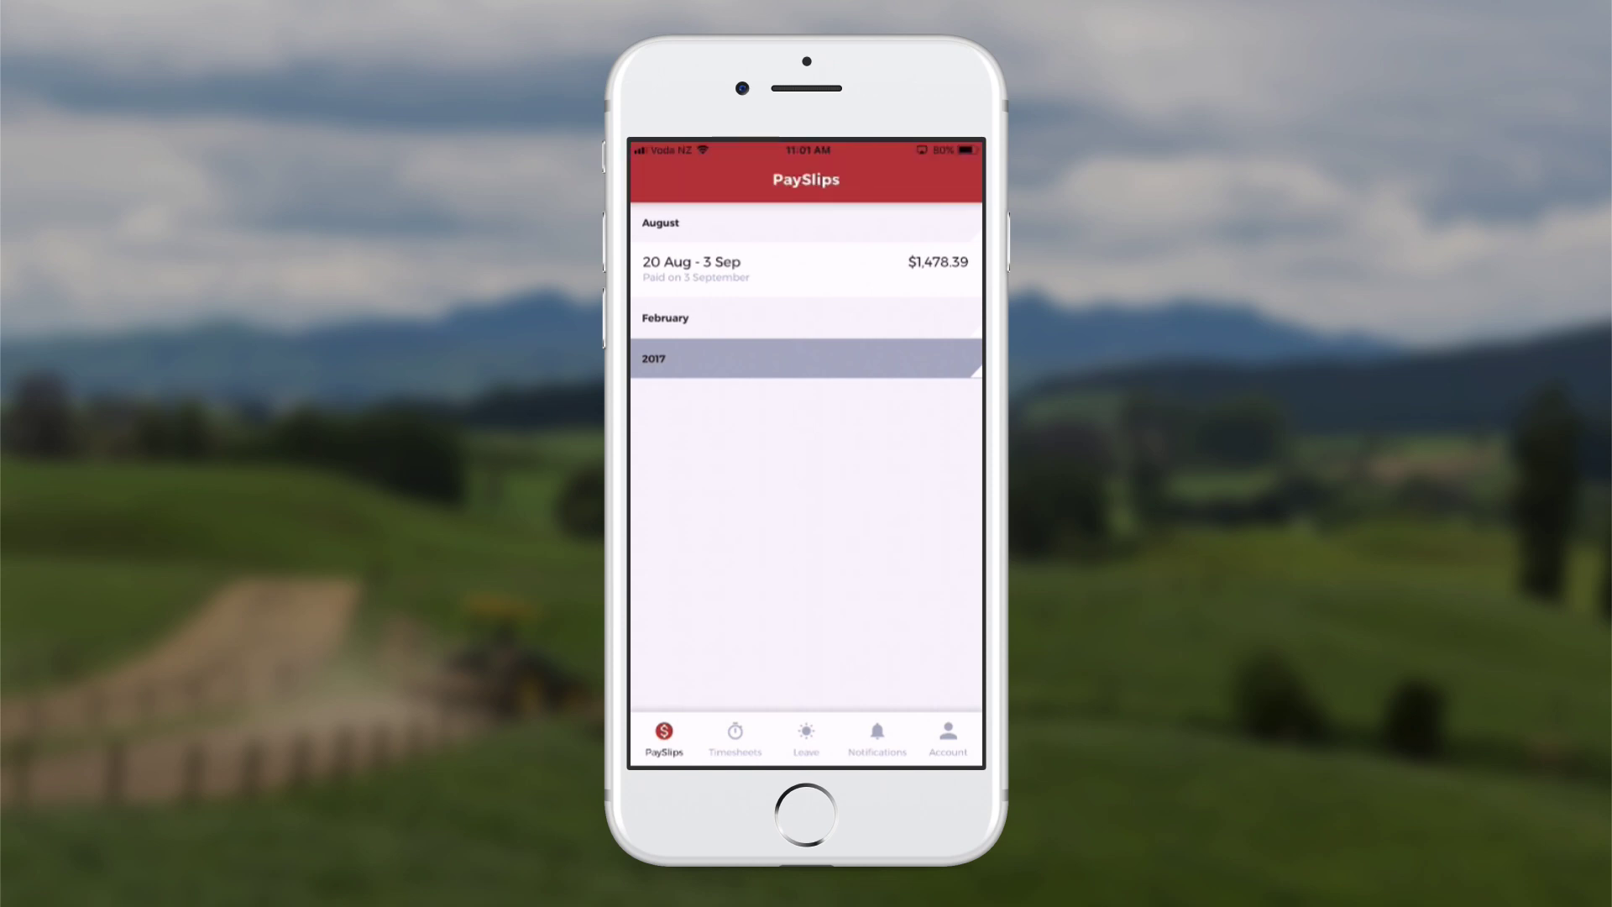
Open Sunday 16 Sep's timesheet from the 10/09–23/09/18 Timesheets chart
{"action": "left_click", "coordinate": [748, 723]}
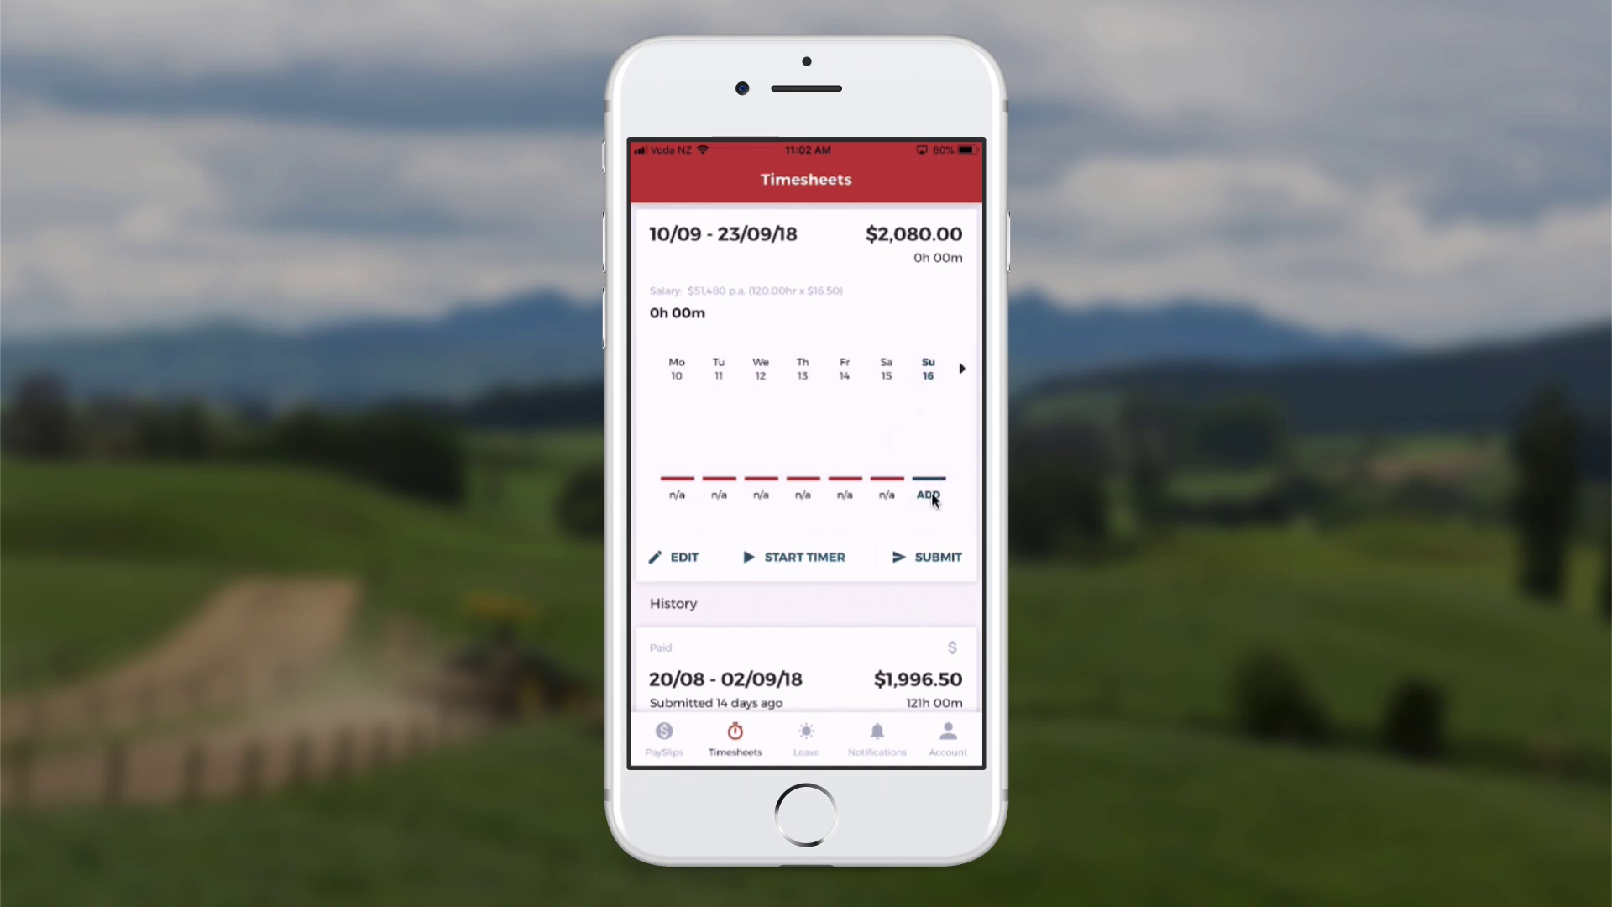
{"action": "left_click", "coordinate": [928, 495]}
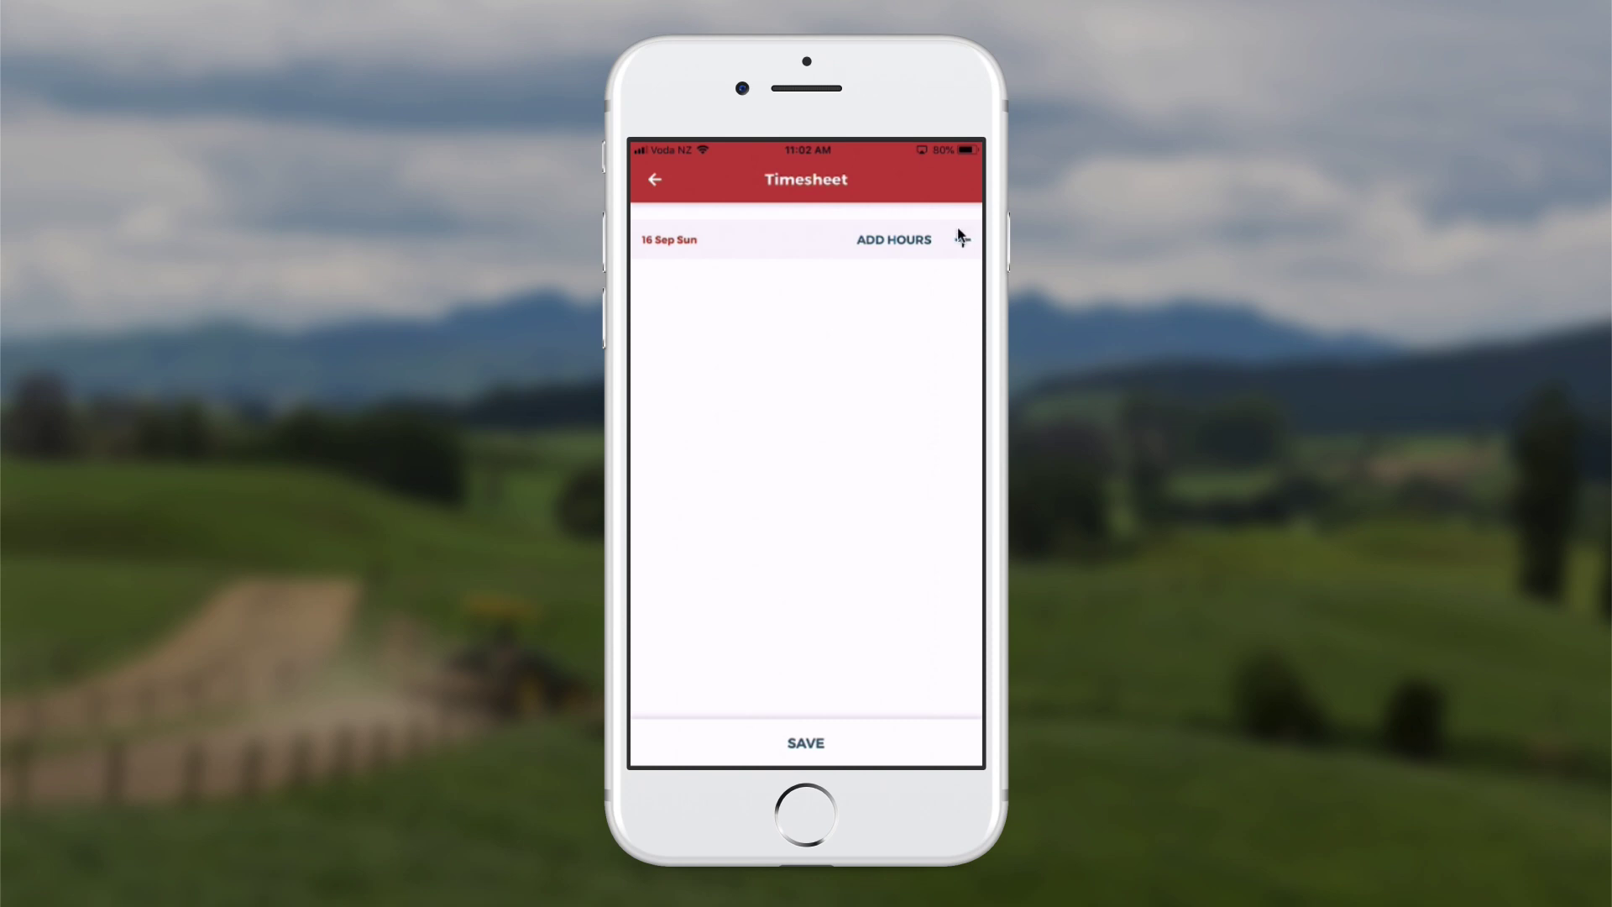
Log a 4:00 am–6:00 am work block on Sunday 16 Sep, leaving the note empty
{"action": "left_click", "coordinate": [953, 252]}
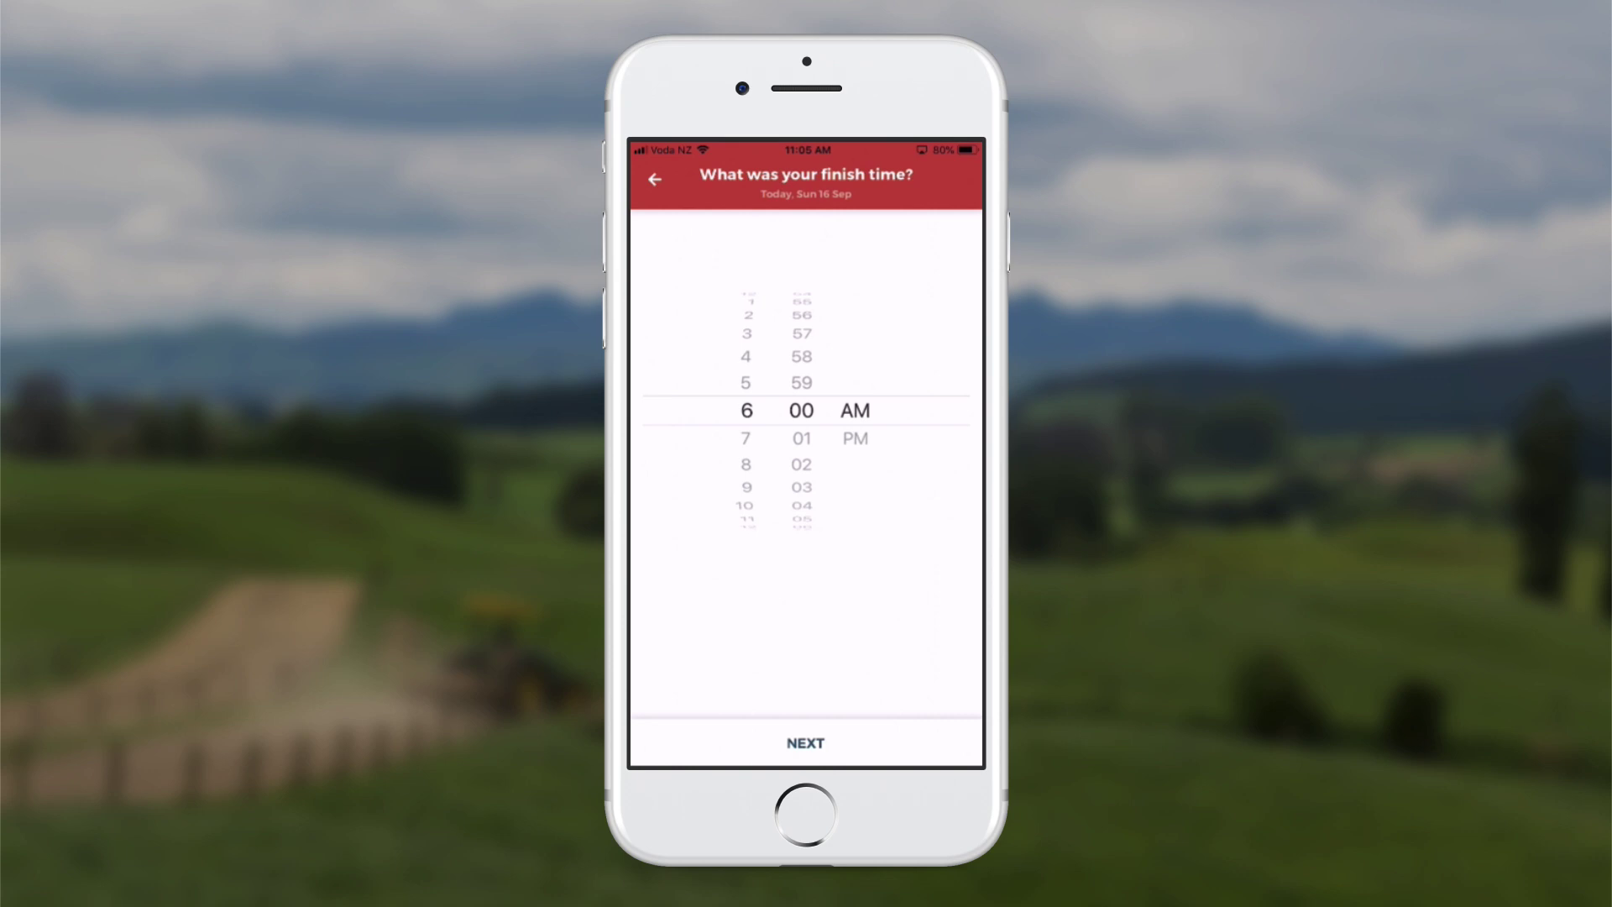
{"action": "left_click", "coordinate": [786, 746]}
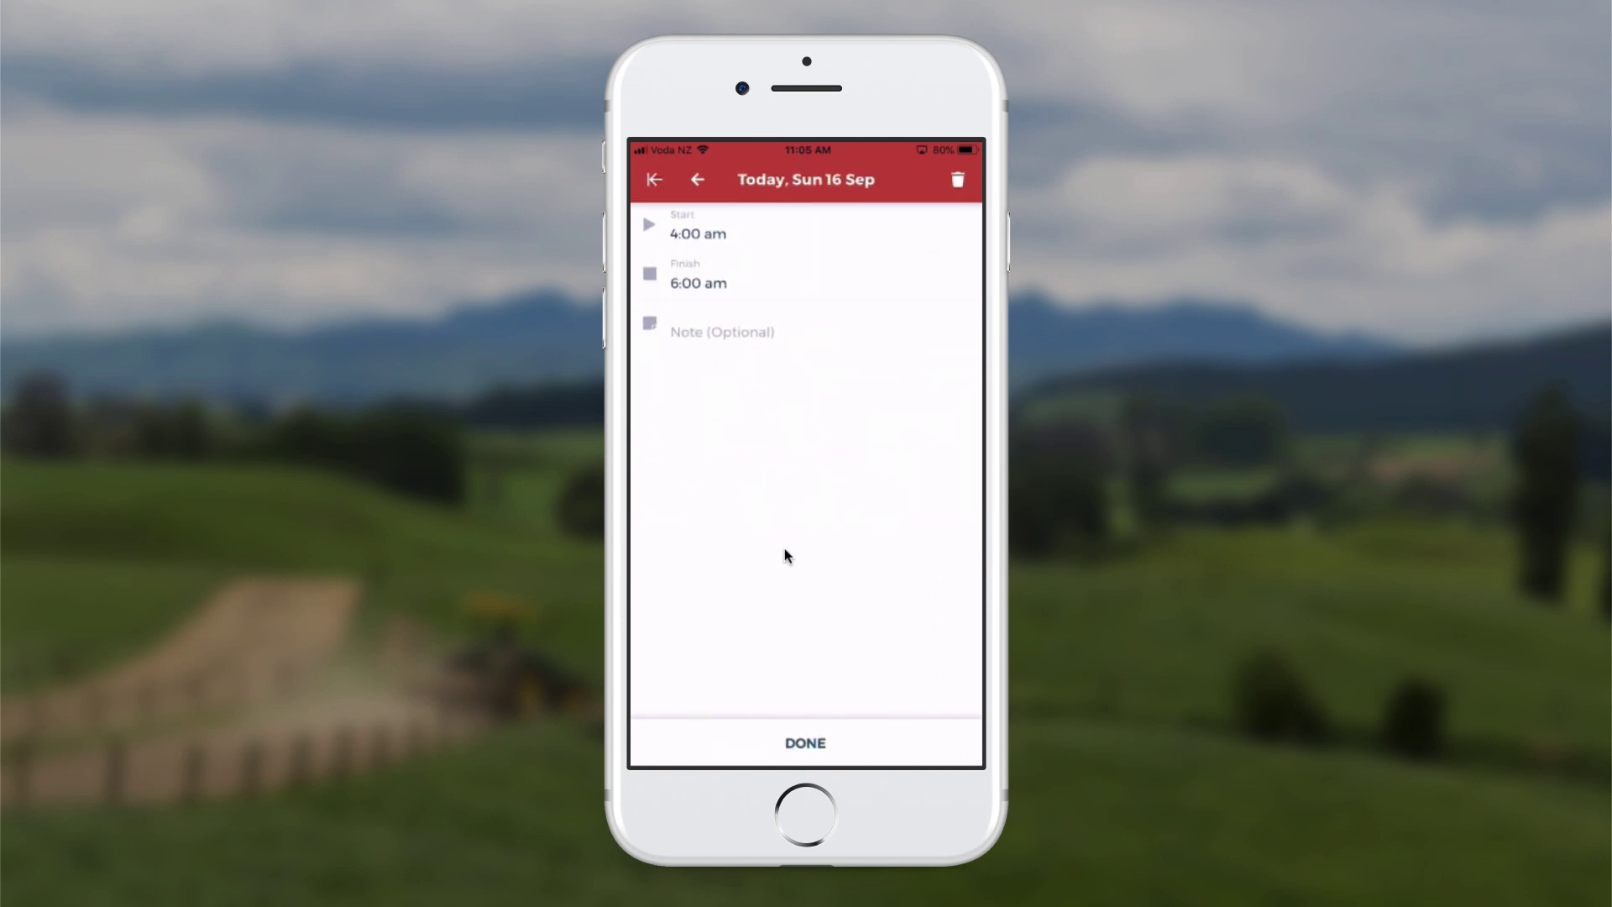
{"action": "left_click", "coordinate": [709, 340]}
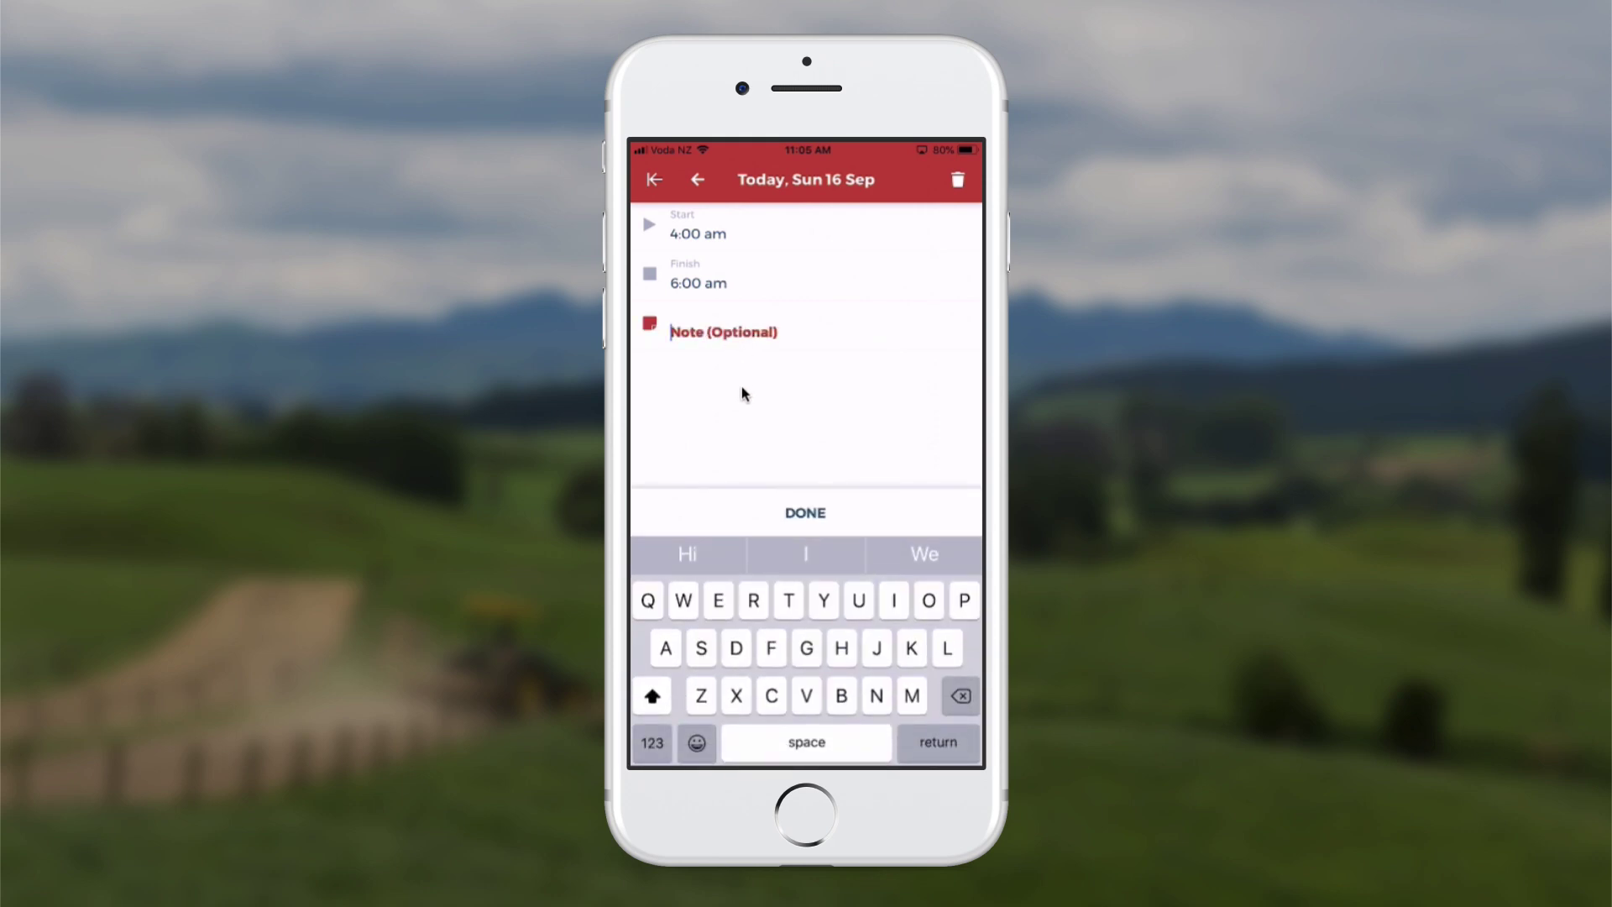
{"action": "left_click", "coordinate": [808, 516]}
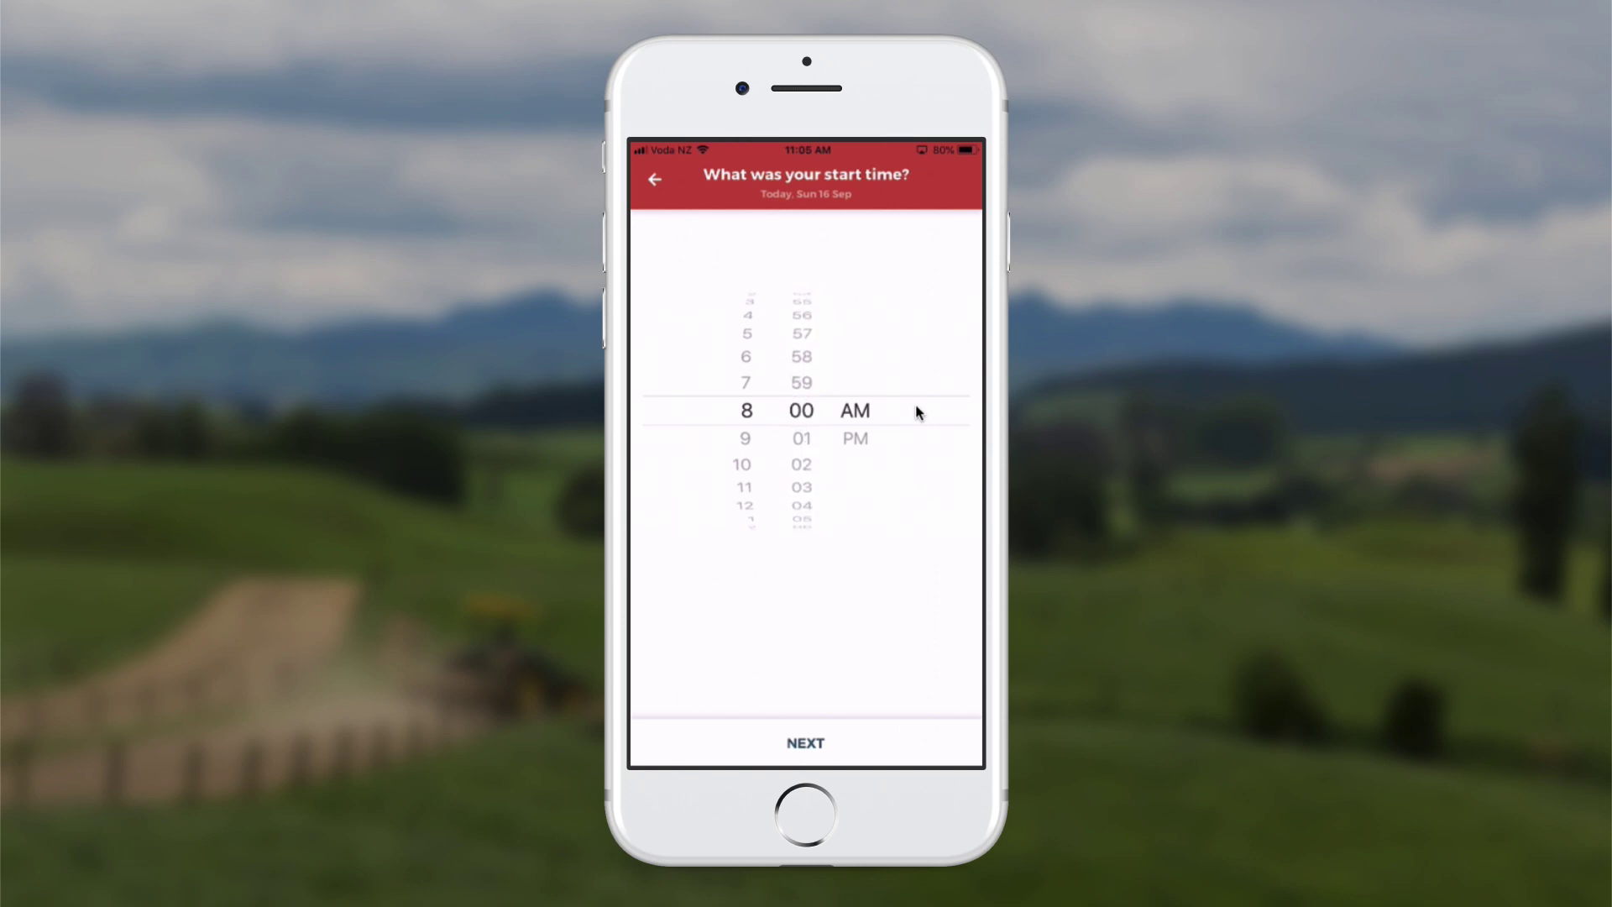
Log an 8:00 am–12:00 pm block on 16 Sep and save, giving Sunday 6h
{"action": "left_click", "coordinate": [831, 733]}
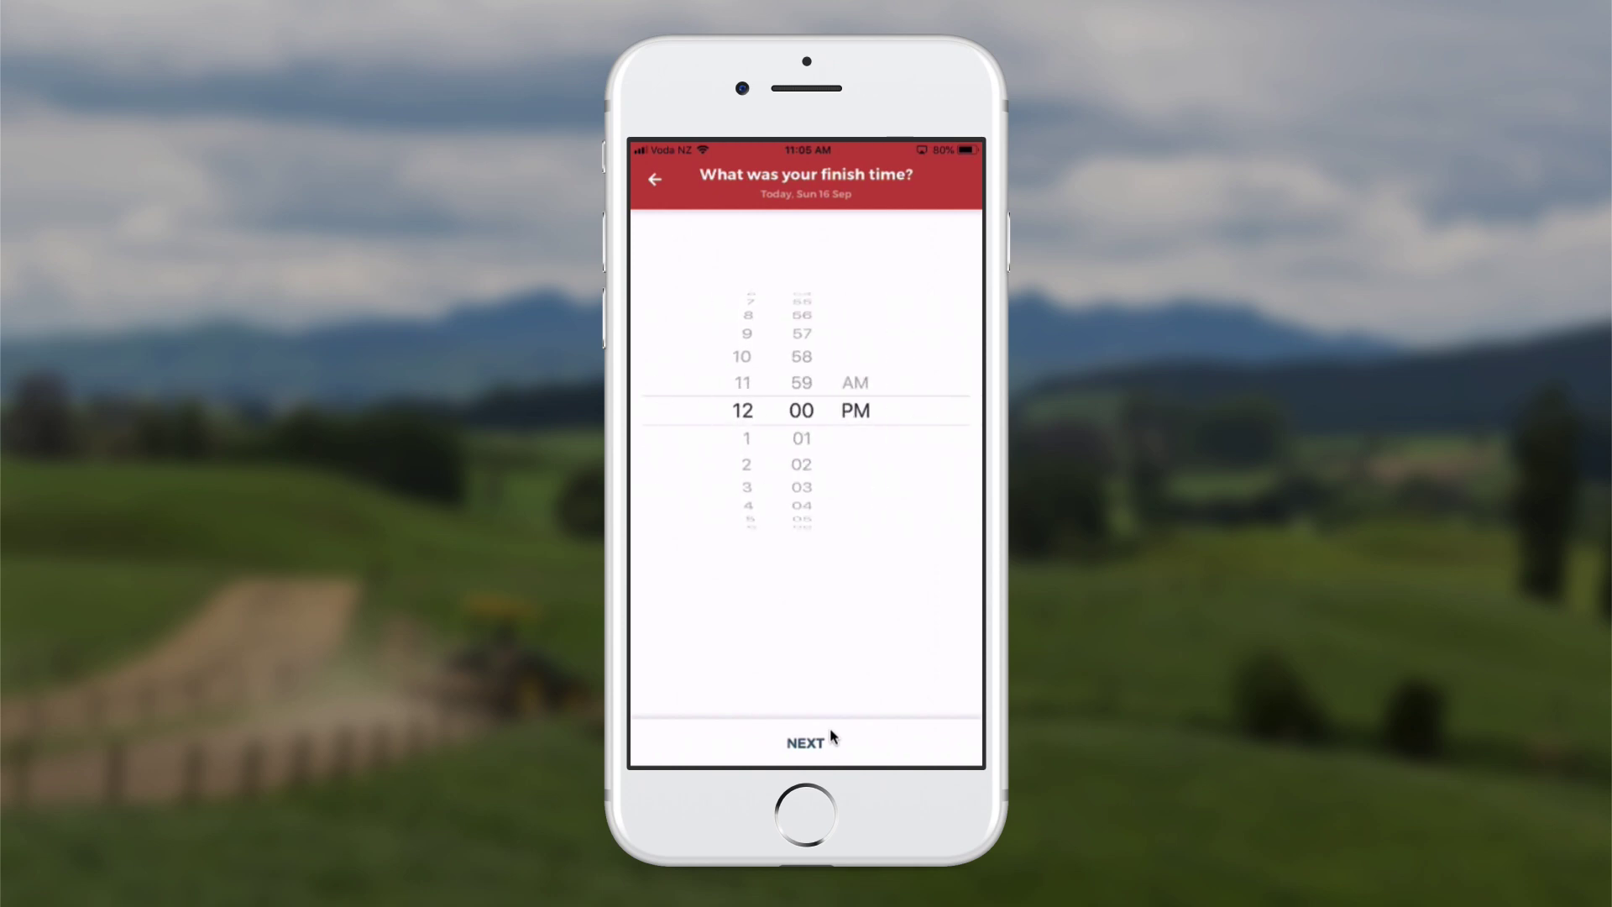
{"action": "left_click", "coordinate": [830, 733]}
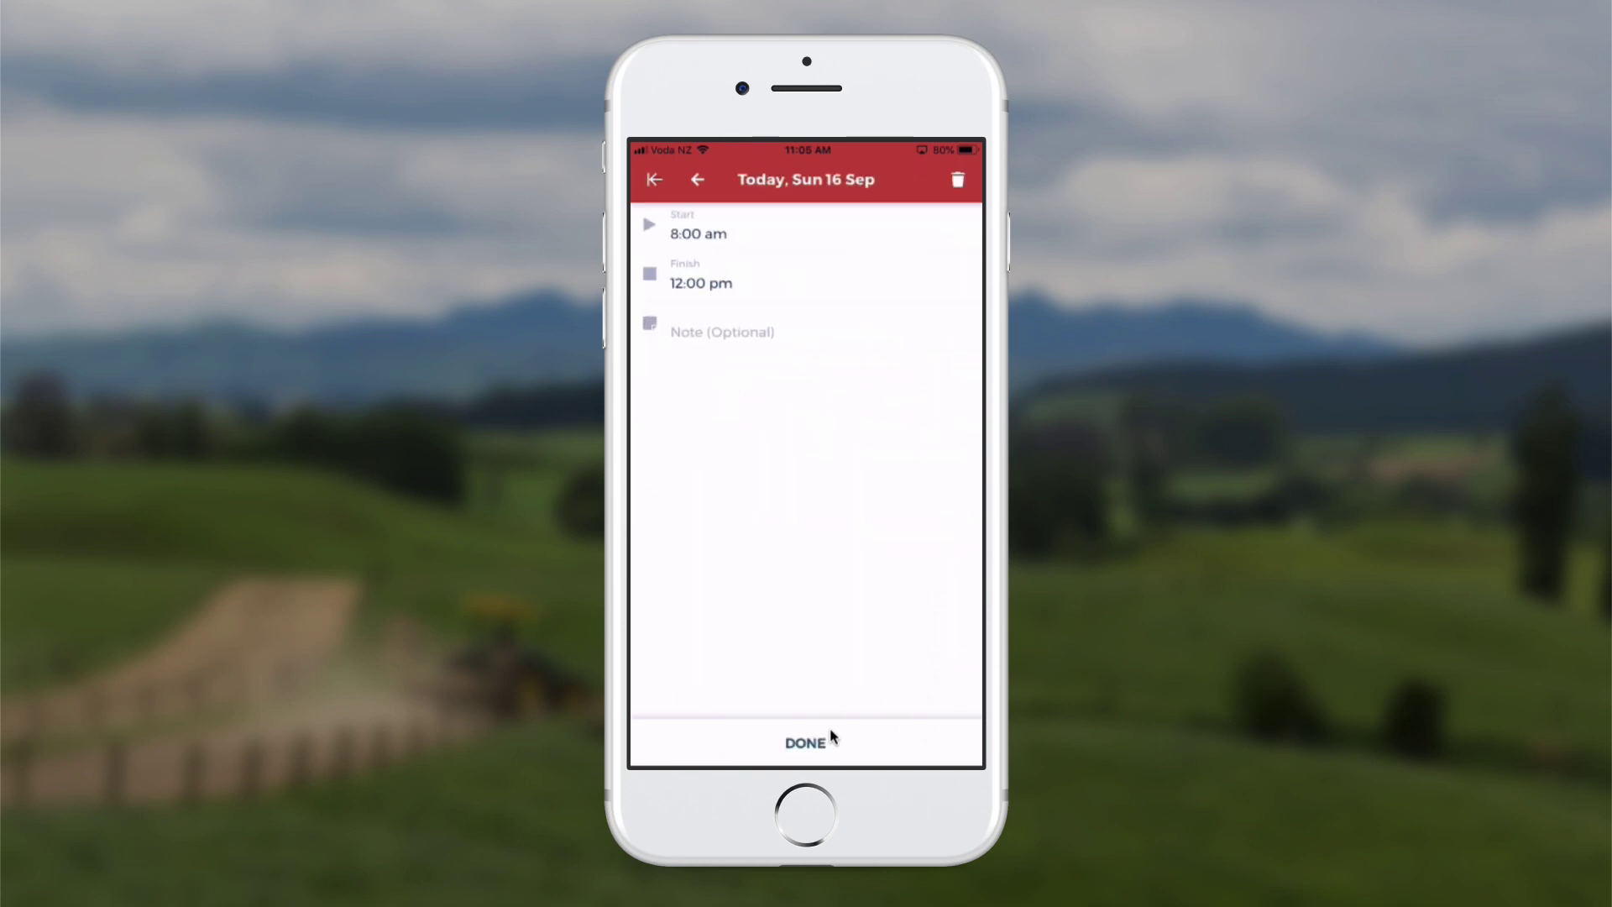
{"action": "left_click", "coordinate": [827, 758]}
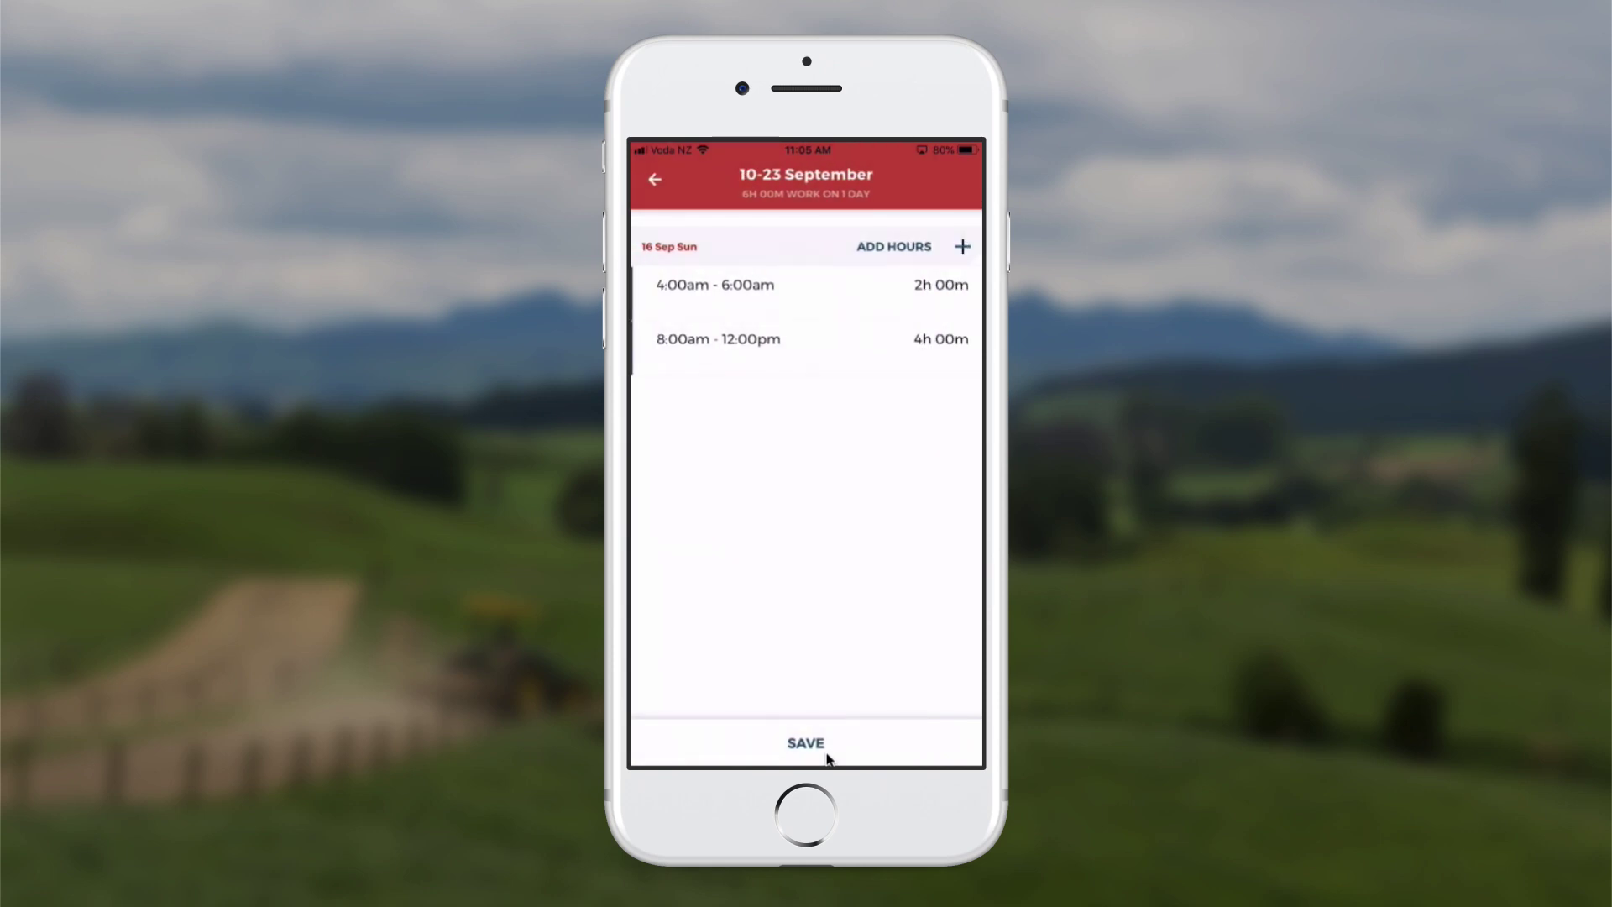
{"action": "left_click", "coordinate": [826, 757]}
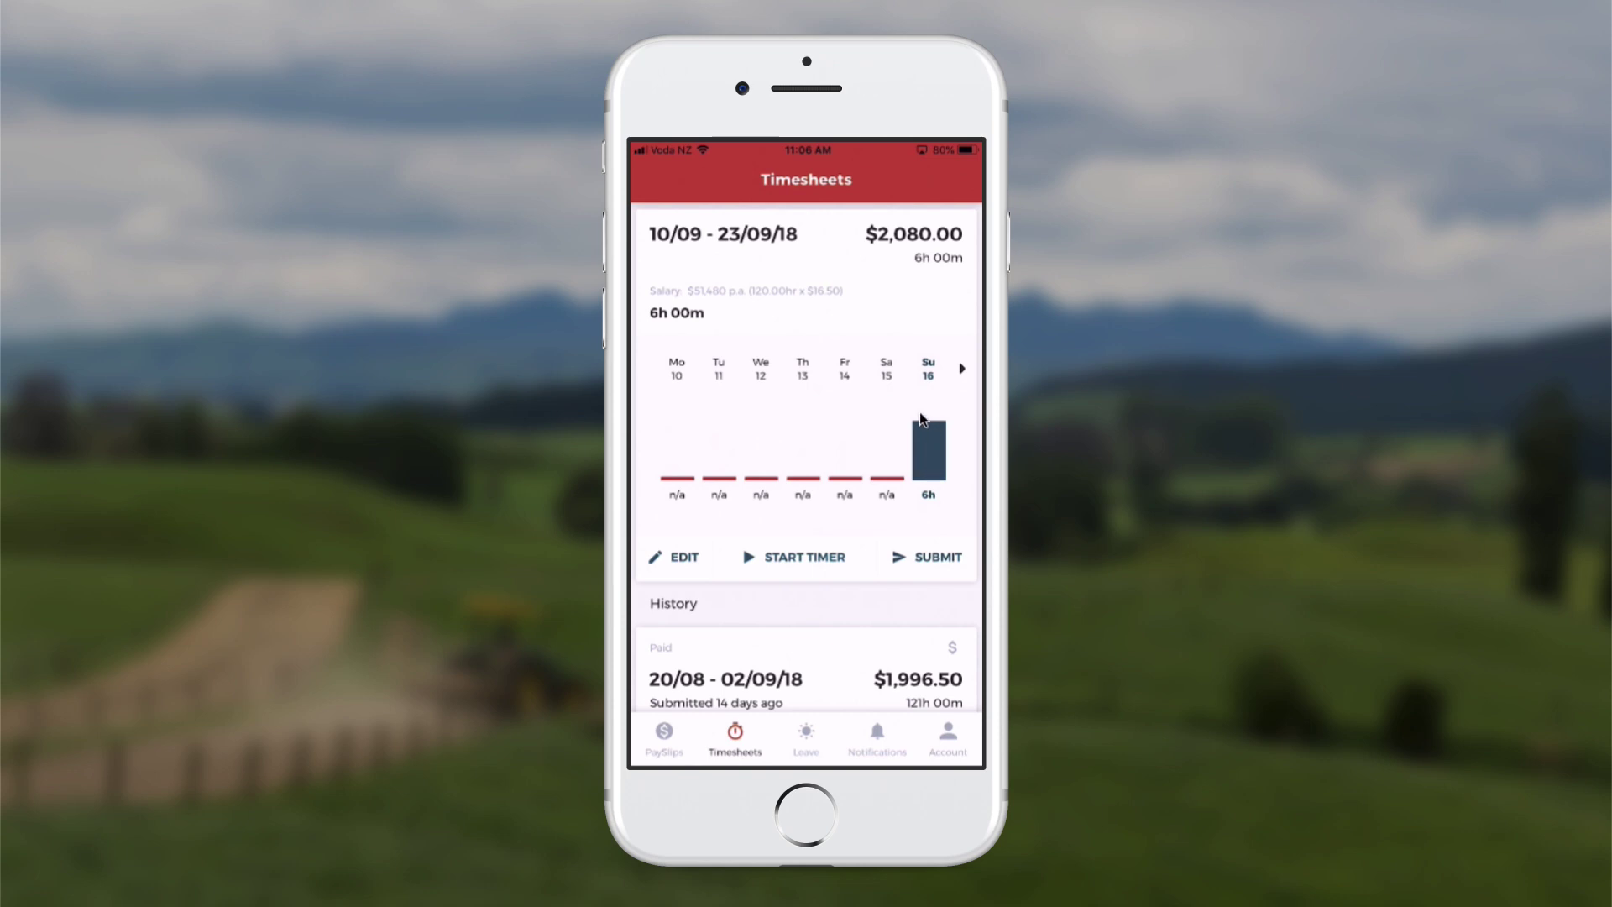
Reopen Sunday 16's timesheet from its 6h entry in the chart
{"action": "left_click", "coordinate": [936, 498]}
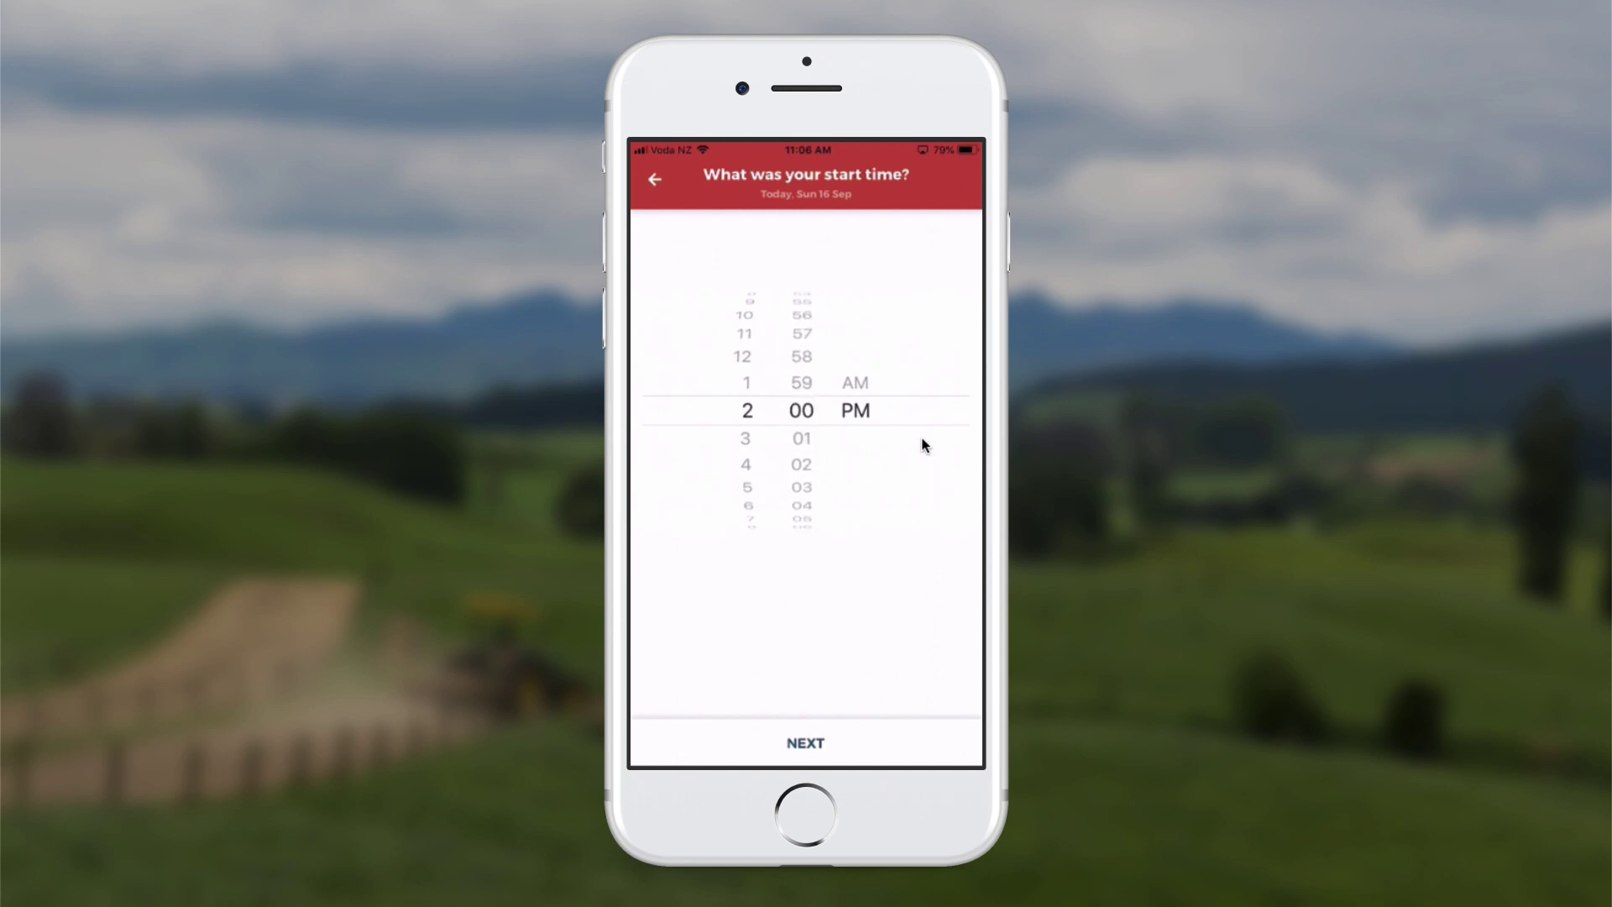
Log a 2:00 pm–6:00 pm block on 16 Sep, making Sunday 10h across three entries
{"action": "left_click", "coordinate": [856, 747]}
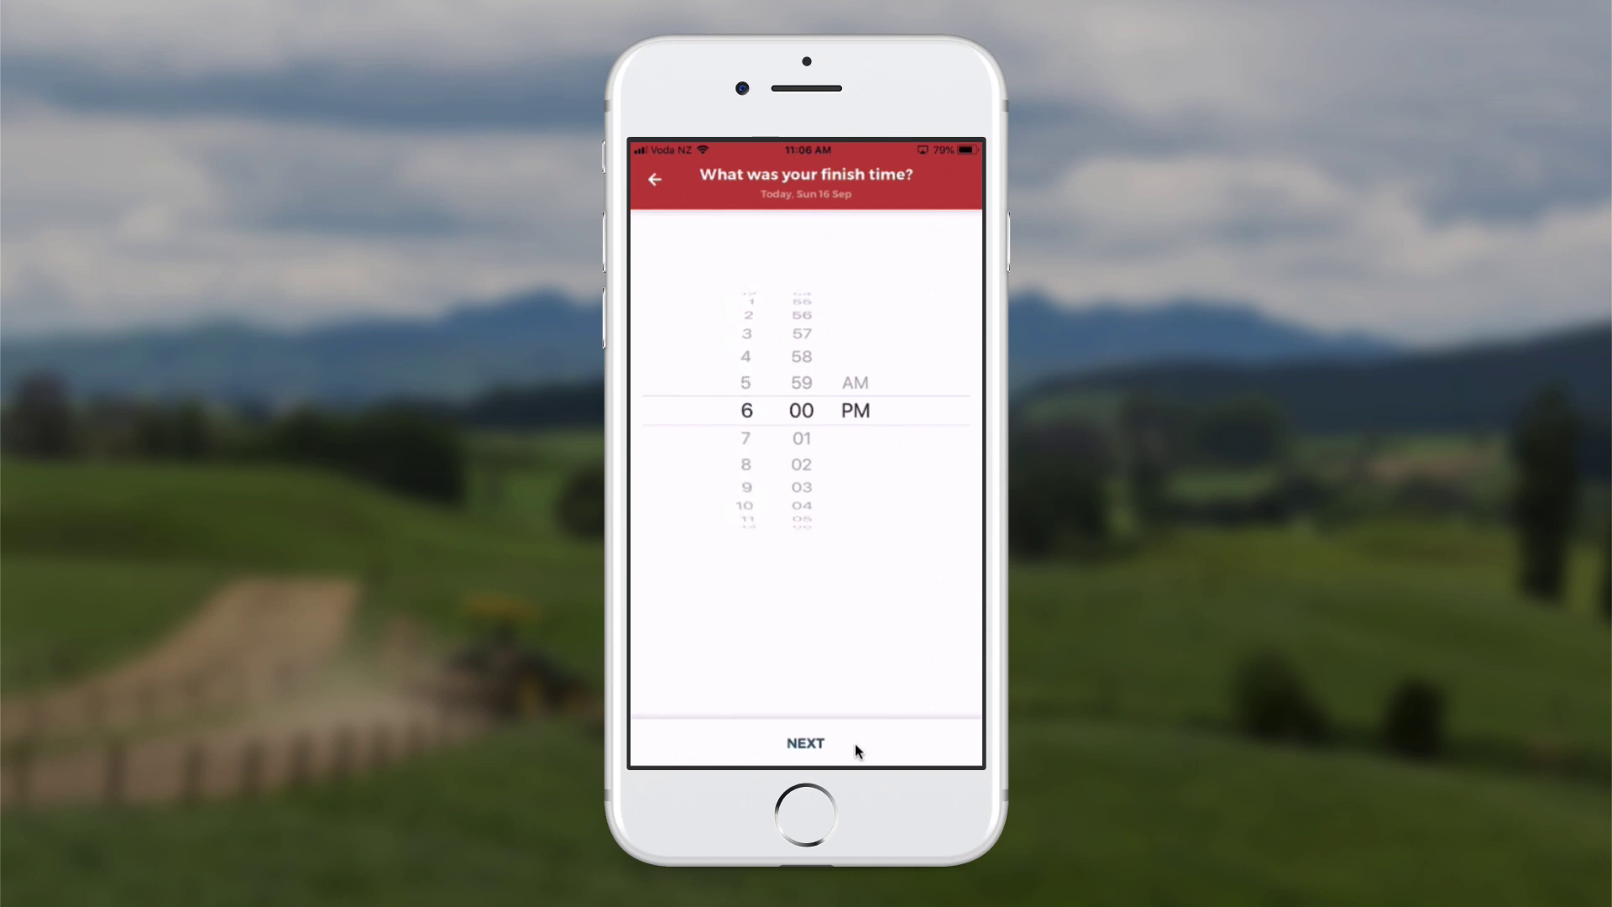
{"action": "left_click", "coordinate": [855, 743]}
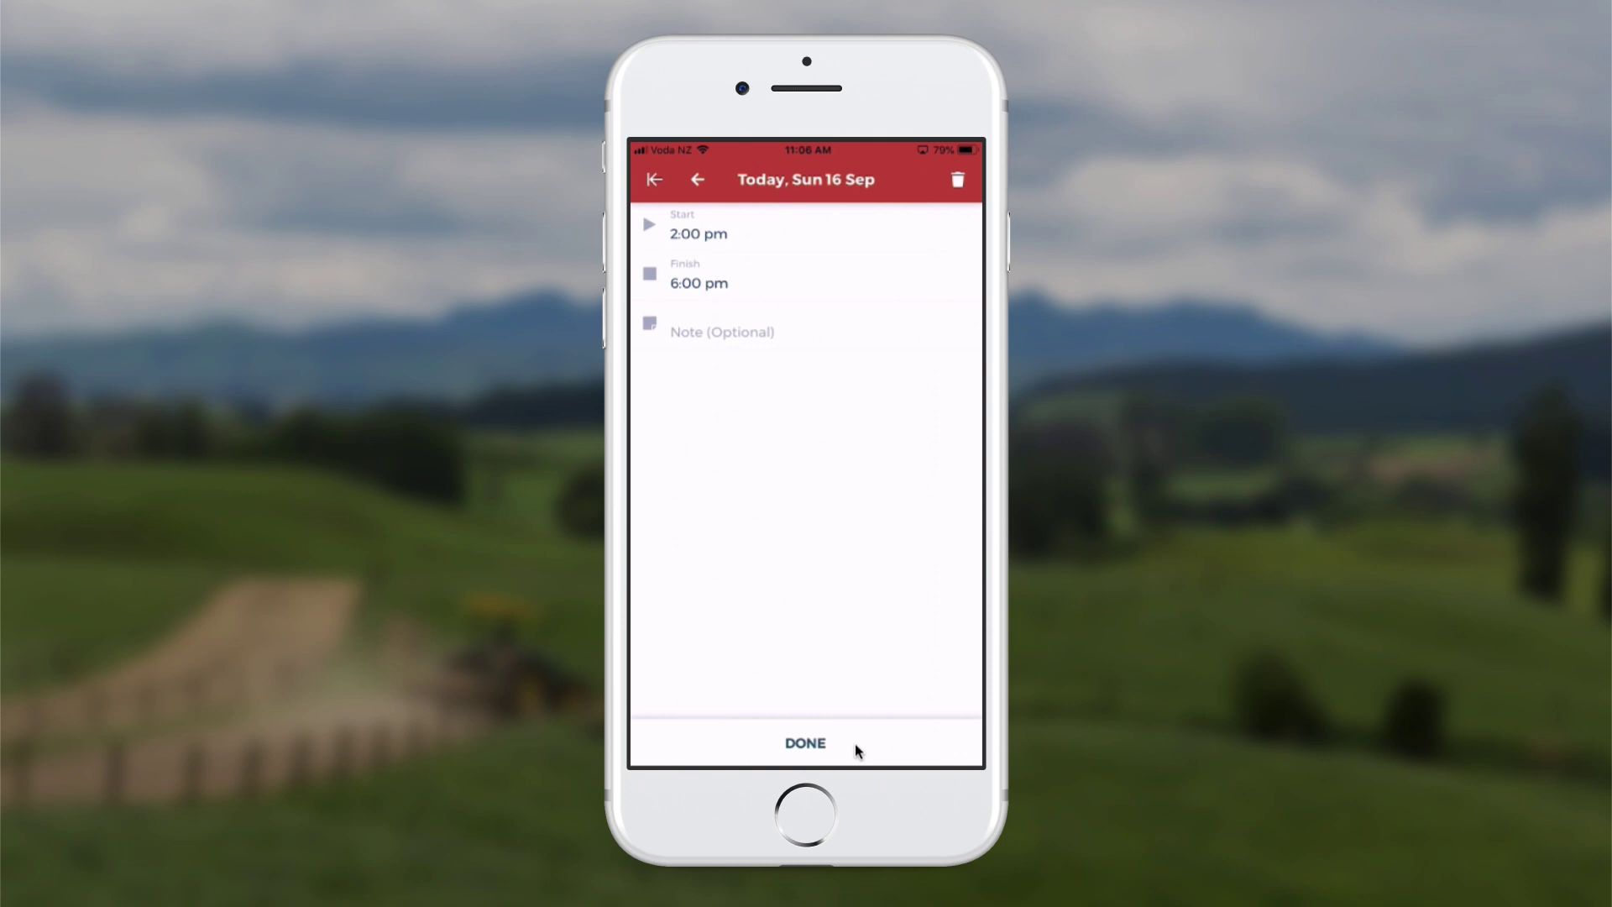
{"action": "left_click", "coordinate": [855, 743]}
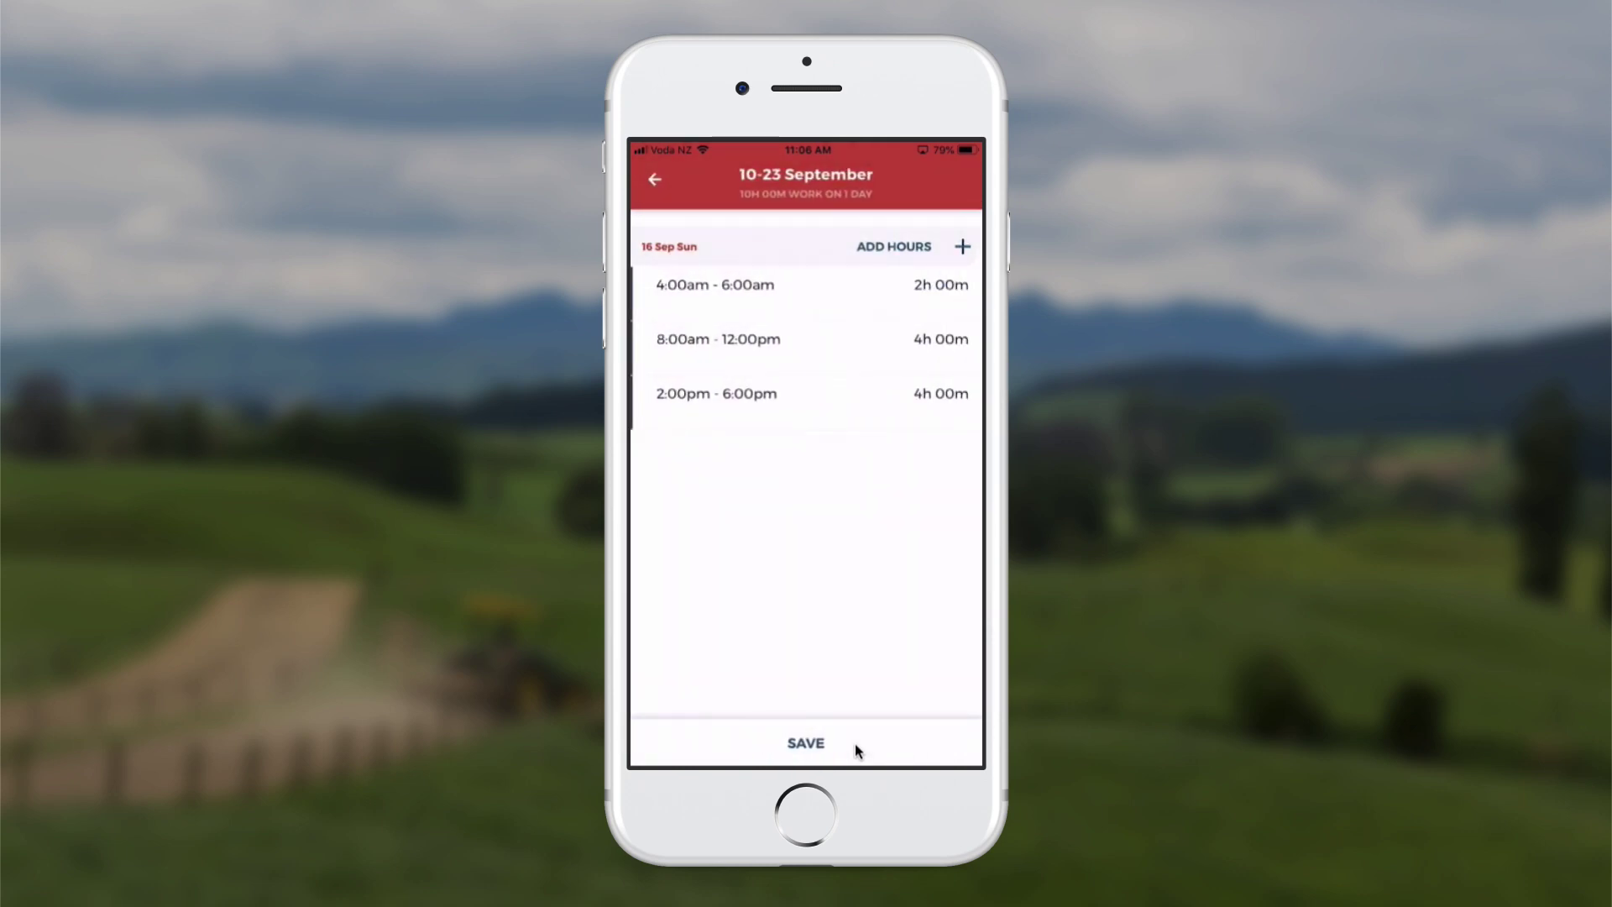
Save the 16 Sep timesheet so Sunday records 10h 00m
{"action": "left_click", "coordinate": [855, 743]}
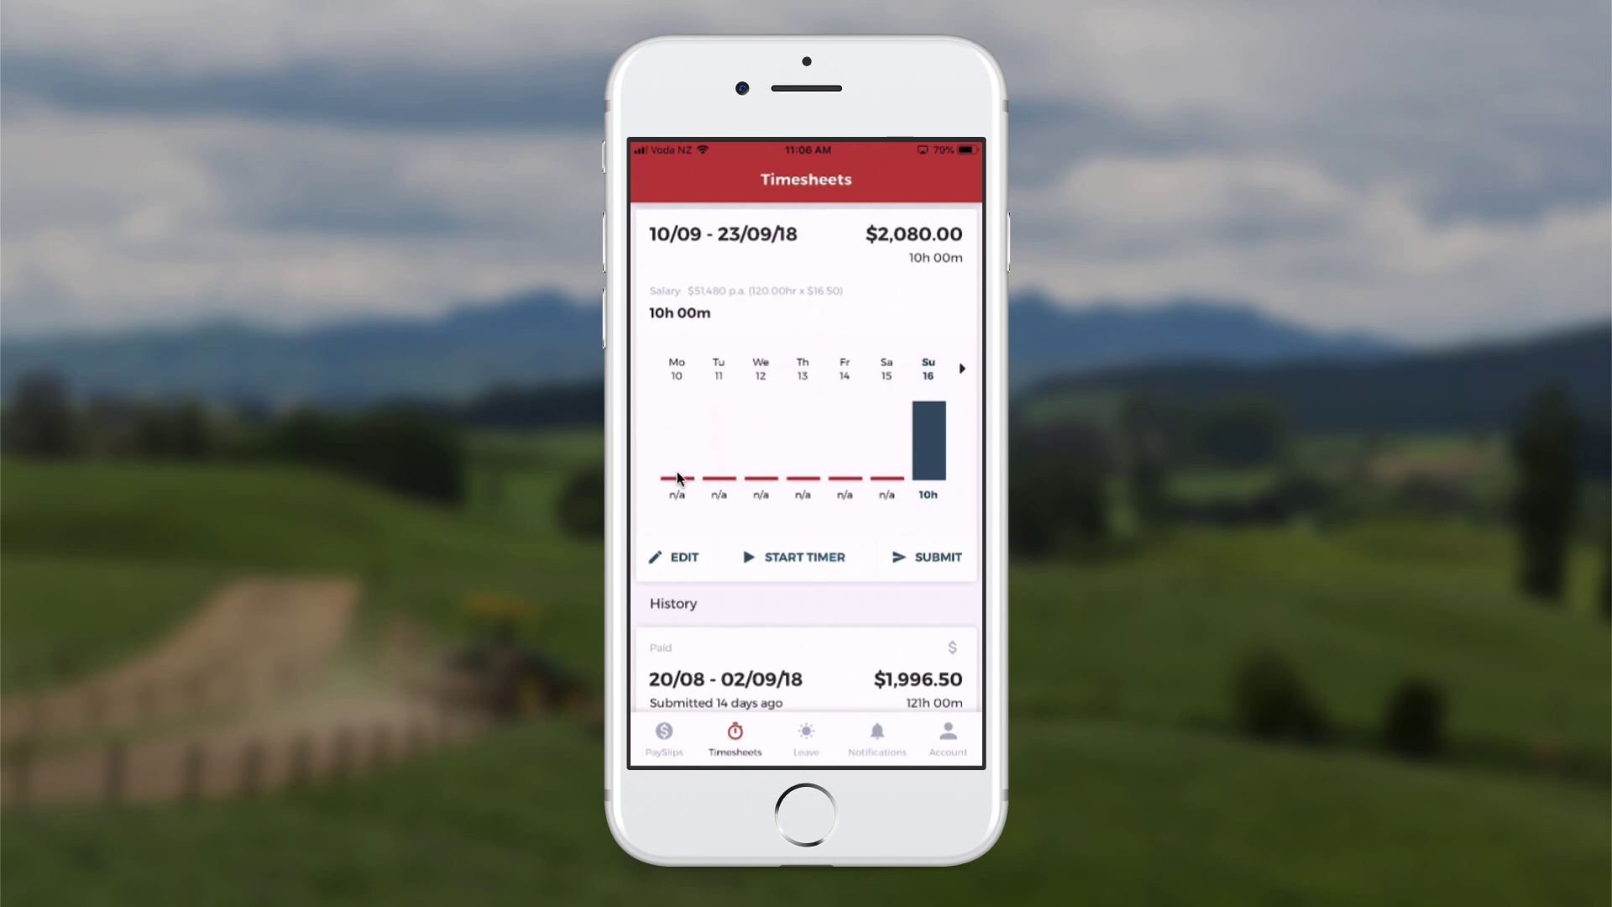
Add a 6:15 am–8:30 am entry to Monday 10 Sep and save it
{"action": "left_click", "coordinate": [678, 477]}
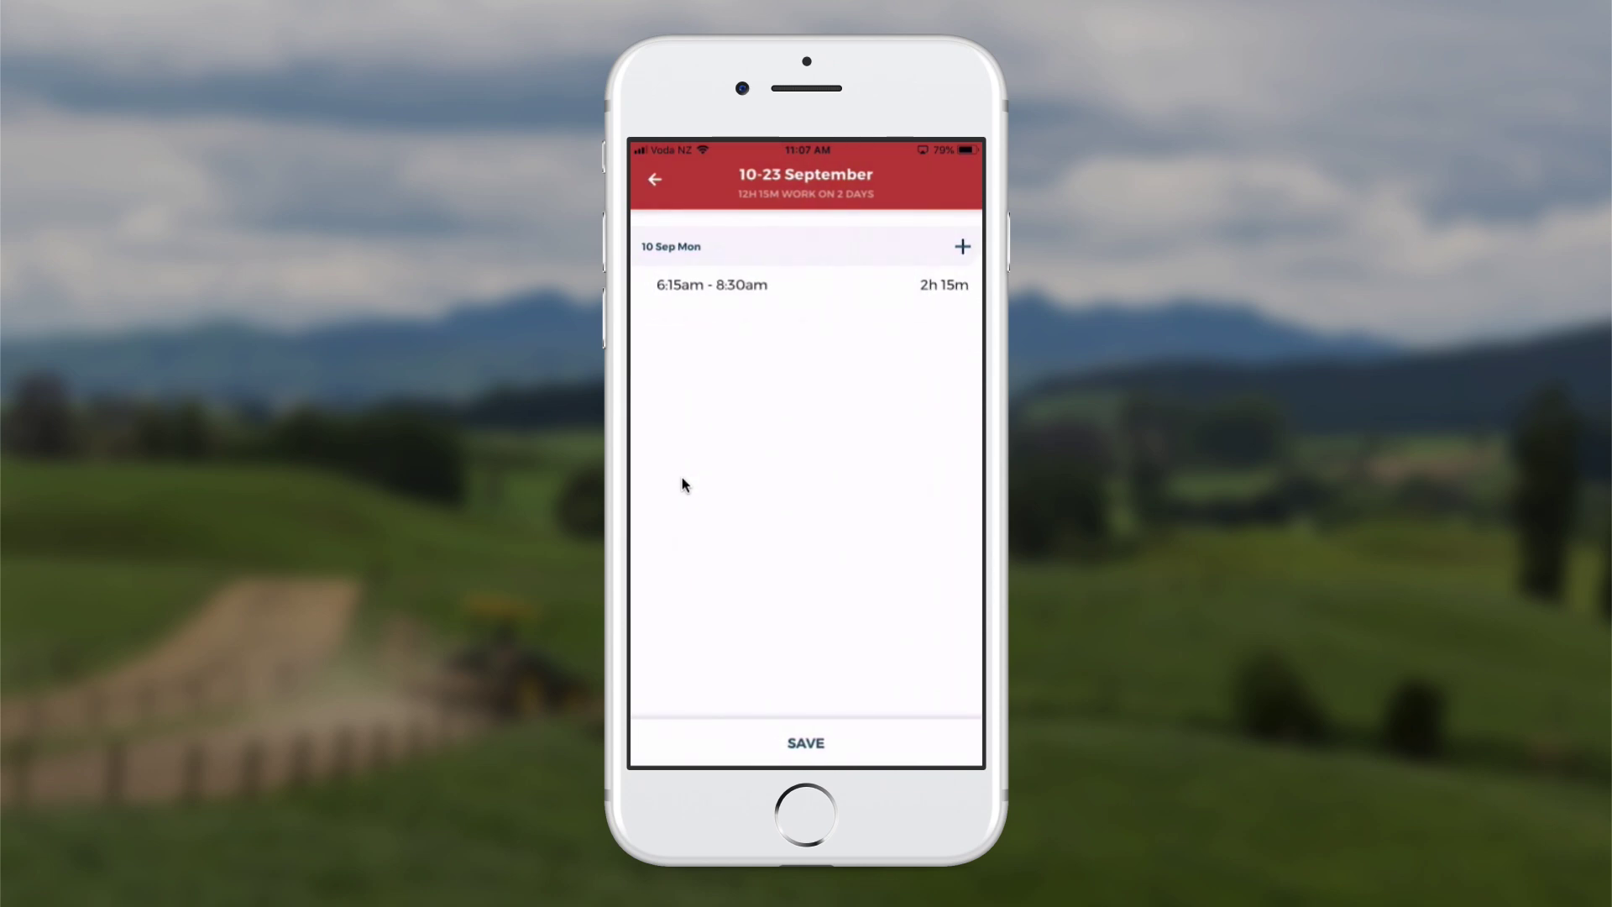
{"action": "left_click", "coordinate": [834, 713]}
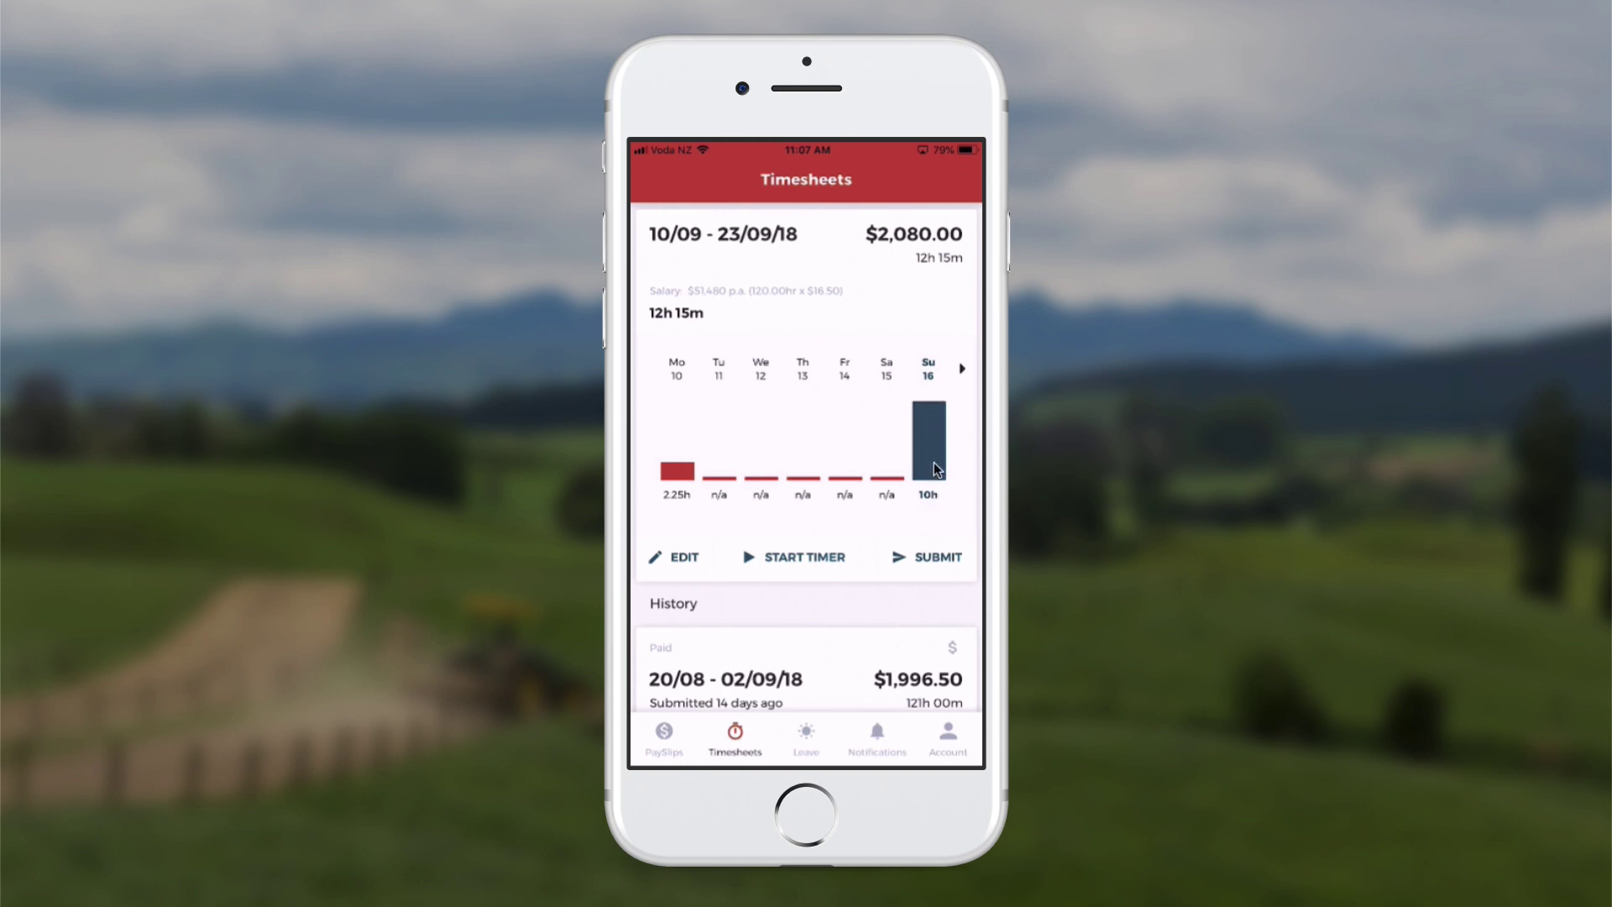
Open Sunday's 2:00 pm–6:00 pm entry and edit its finish time
{"action": "left_click", "coordinate": [930, 514]}
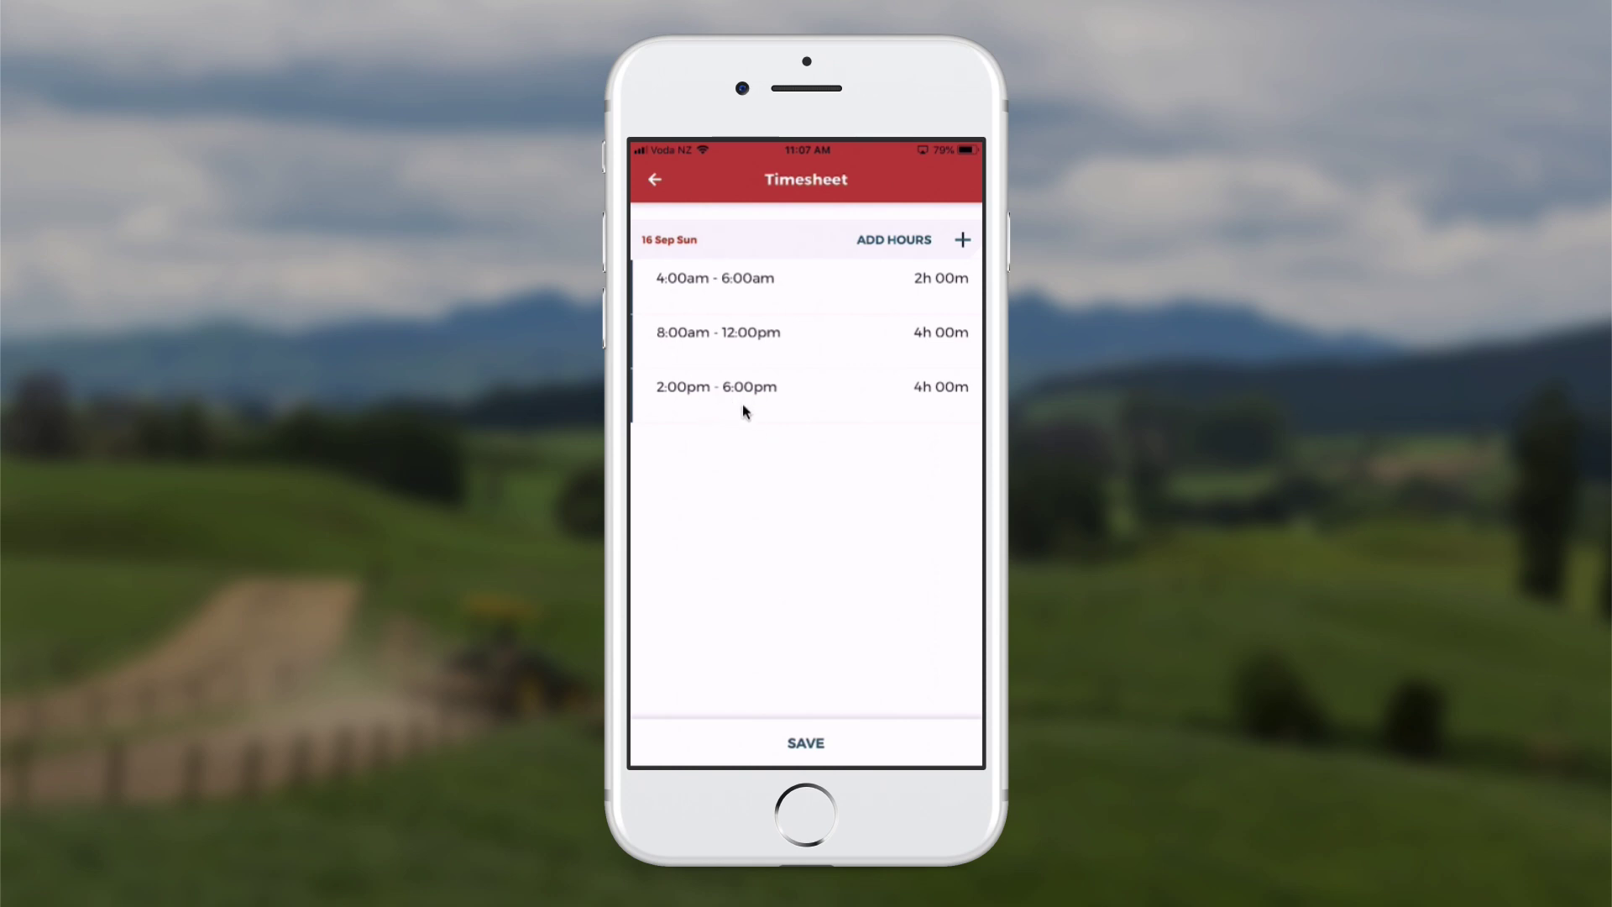
{"action": "left_click", "coordinate": [762, 388]}
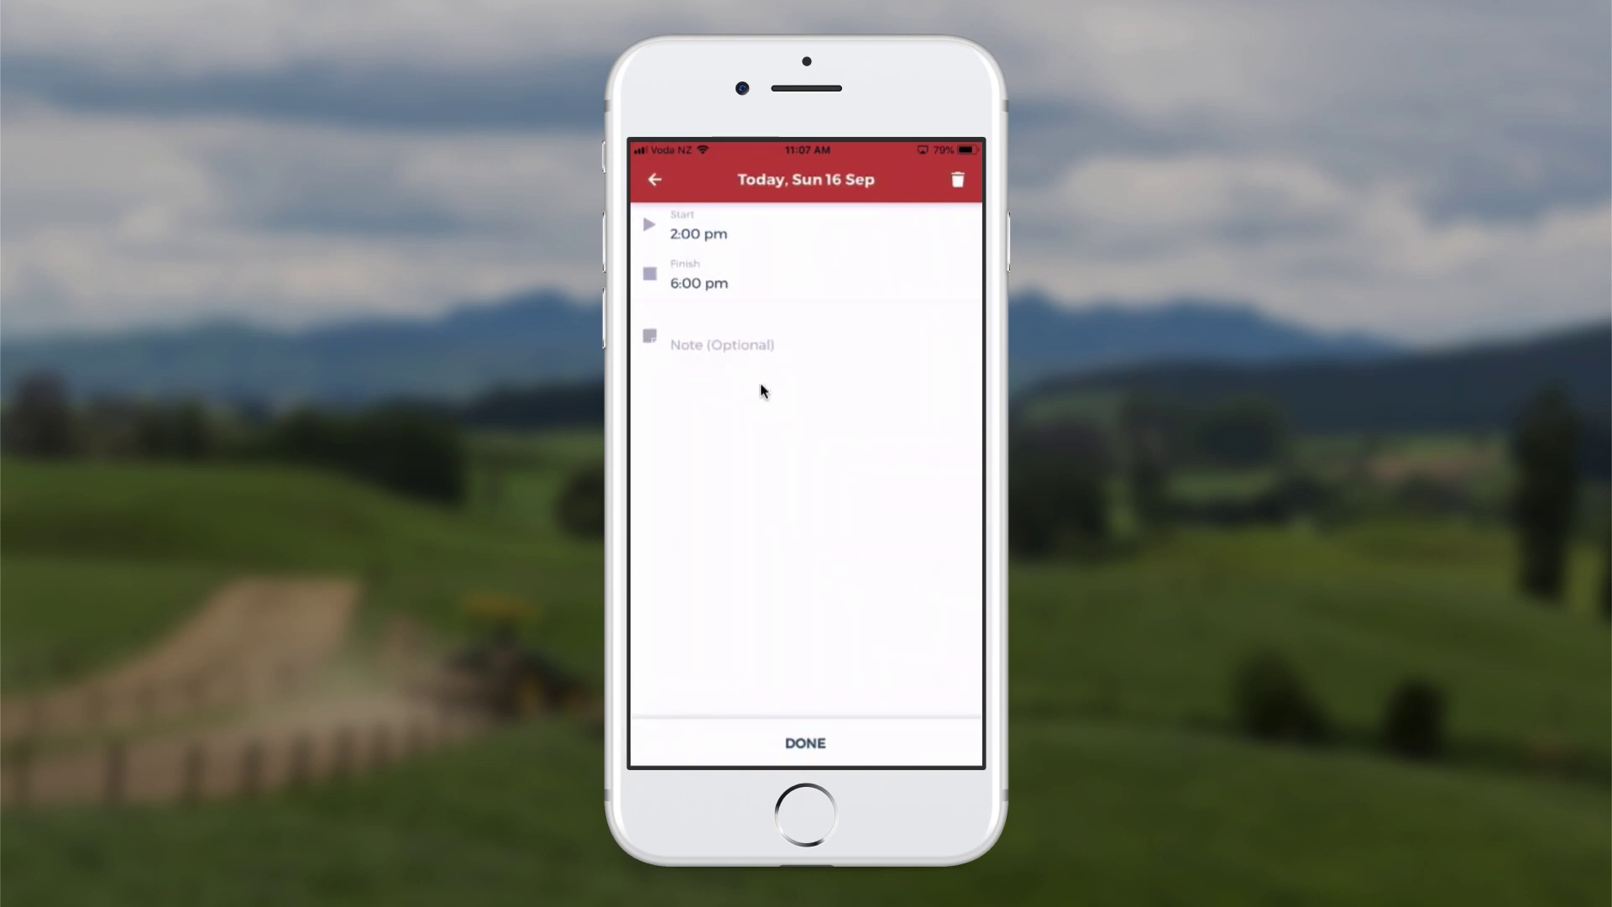
{"action": "left_click", "coordinate": [703, 287]}
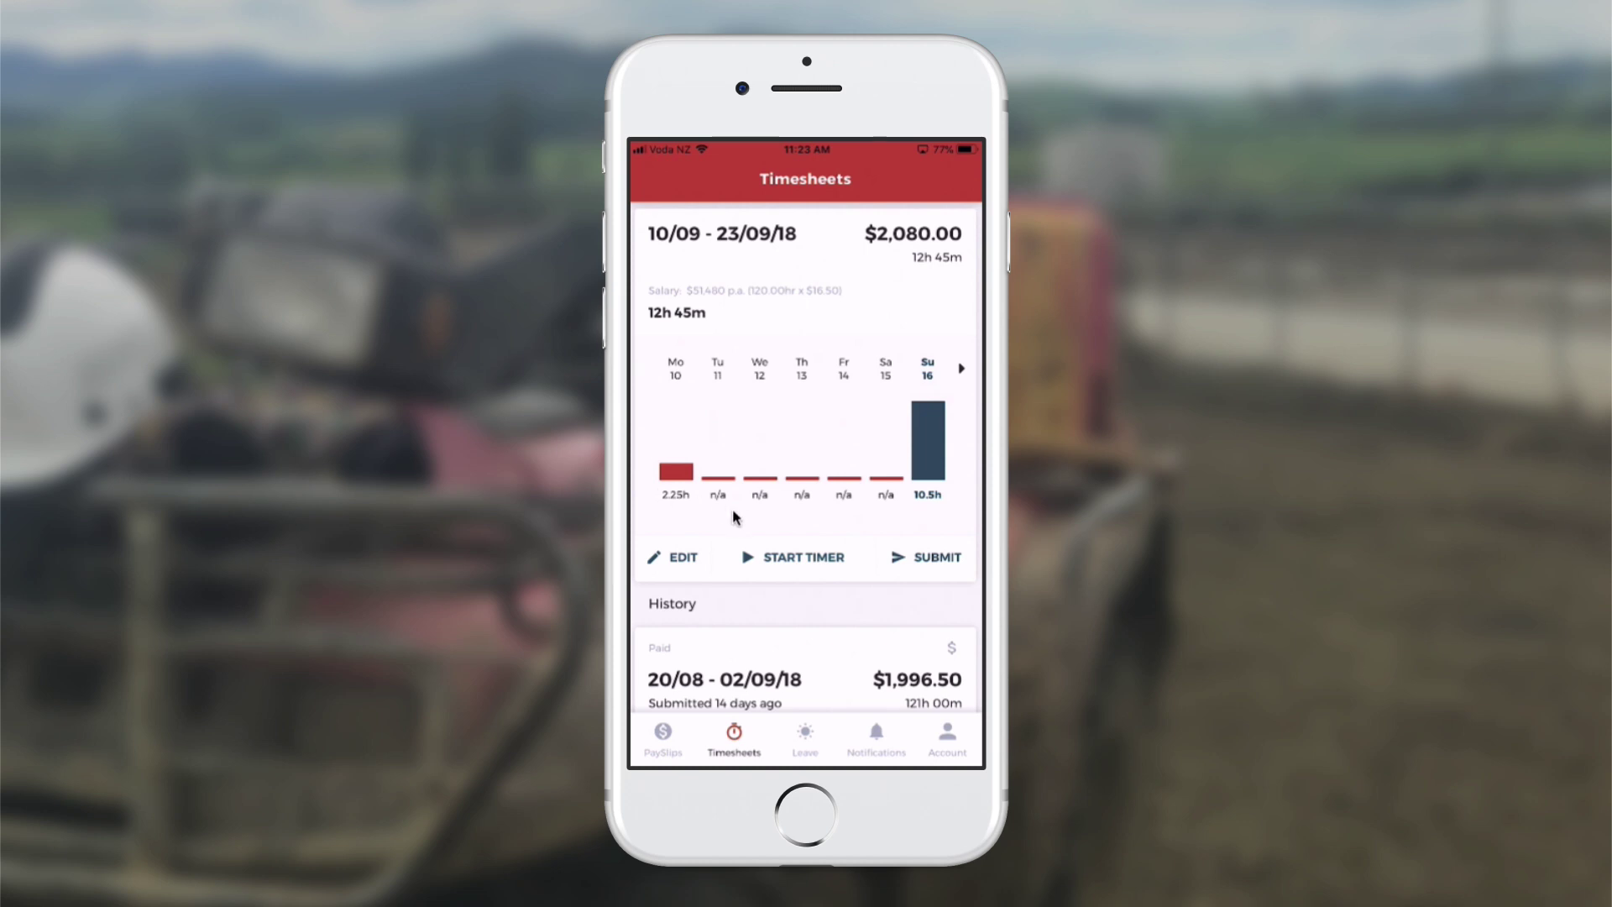
Log 3 hours on Tuesday 11 Sep: a 6:30am–8:30am Milking entry plus a stock control entry
{"action": "left_click", "coordinate": [719, 478]}
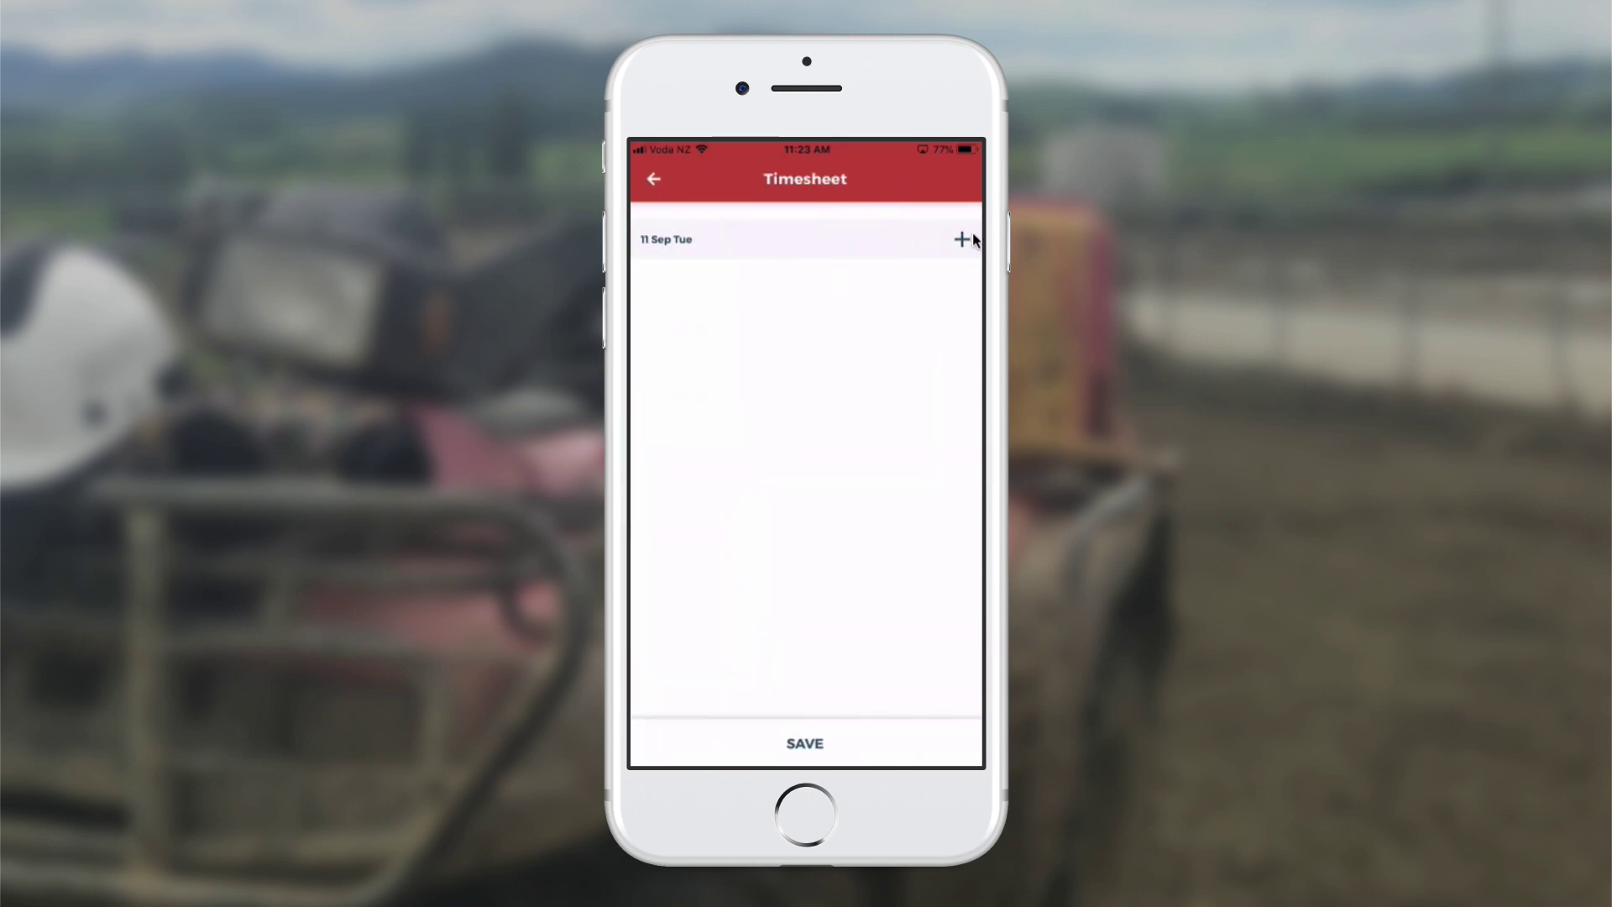
{"action": "left_click", "coordinate": [963, 284]}
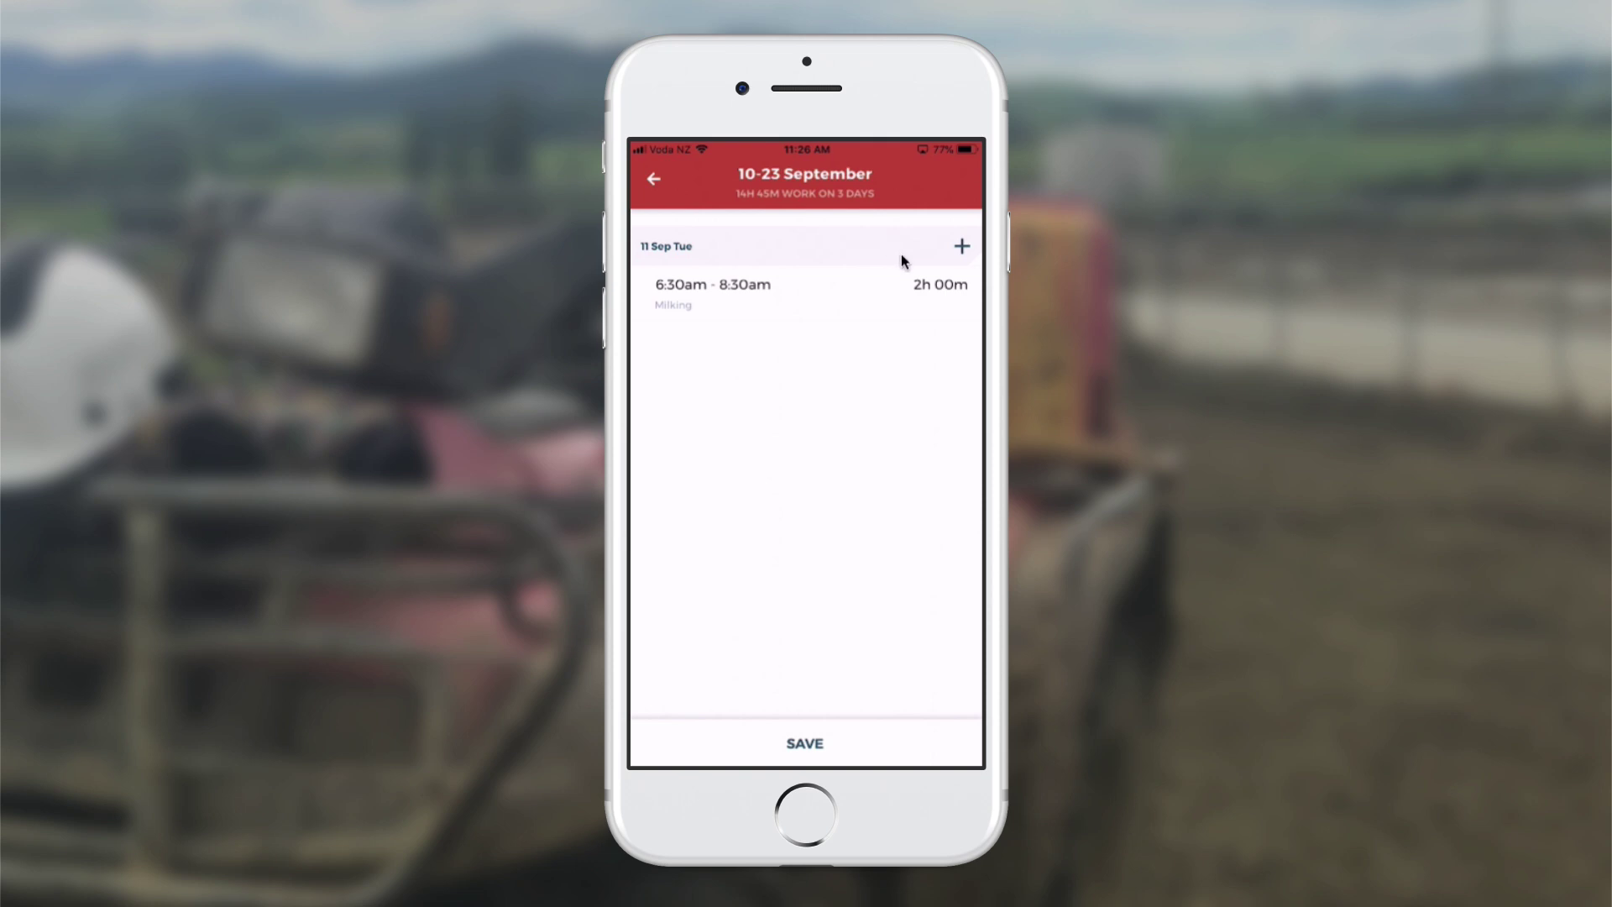
{"action": "left_click", "coordinate": [962, 249]}
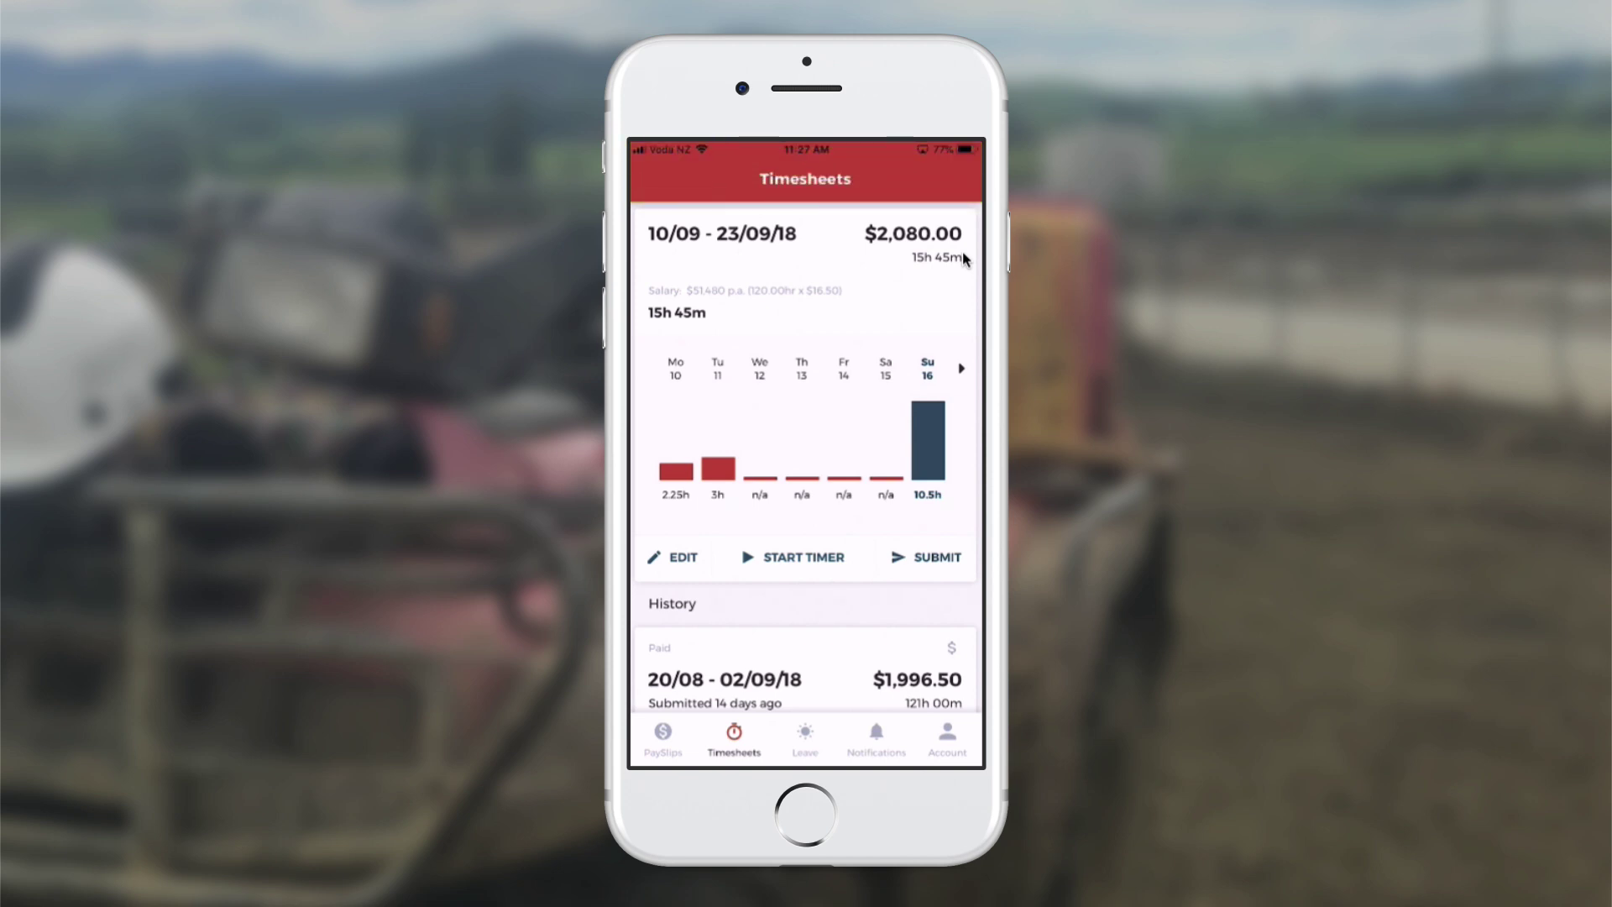
Go to the Leave page showing 60.25 hours annual and 64.91 hours sick leave remaining
{"action": "scroll", "coordinate": [965, 258], "scroll_direction": "down", "scroll_amount": 2}
{"action": "scroll", "coordinate": [966, 259], "scroll_direction": "up", "scroll_amount": 2}
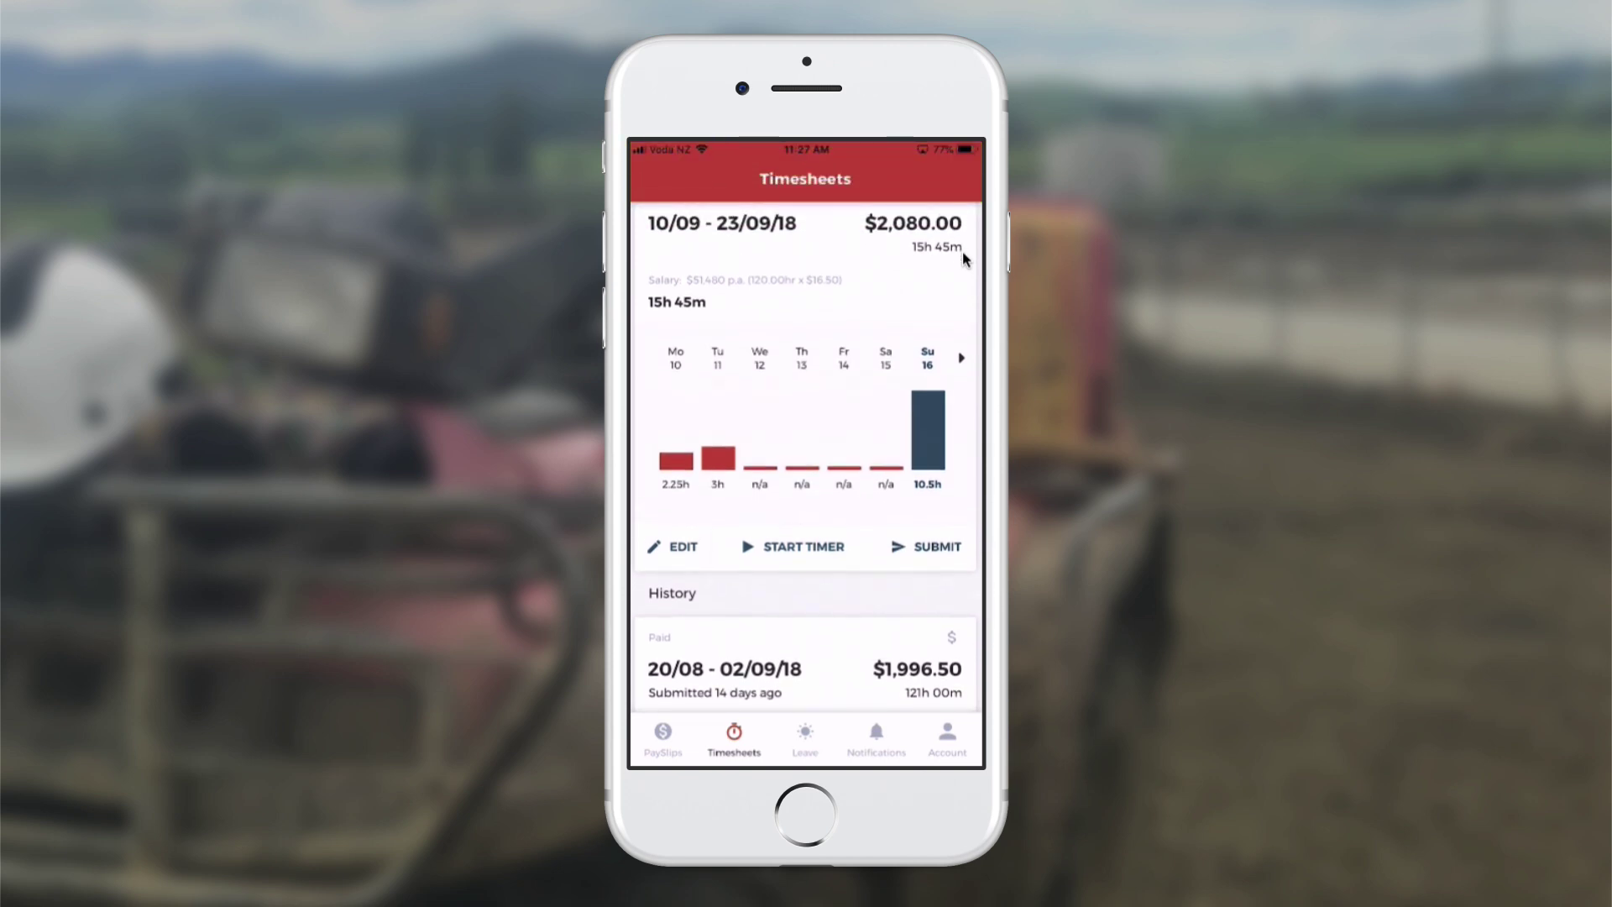
{"action": "left_click", "coordinate": [812, 757]}
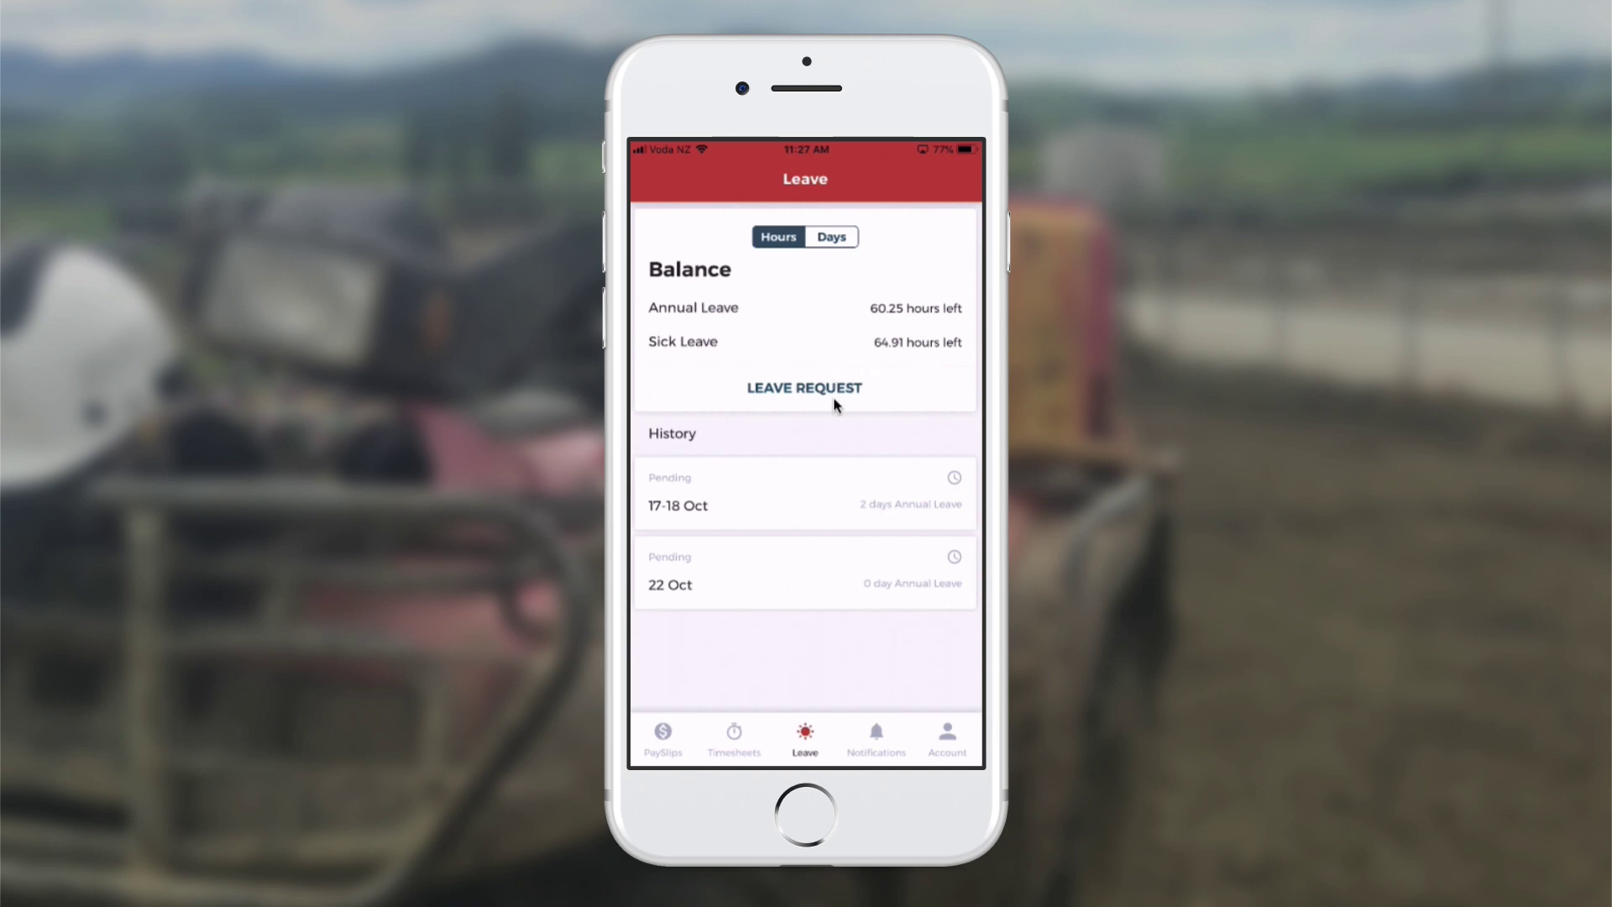
Send an Annual leave request for 16 and 17 October 2018
{"action": "left_click", "coordinate": [861, 410]}
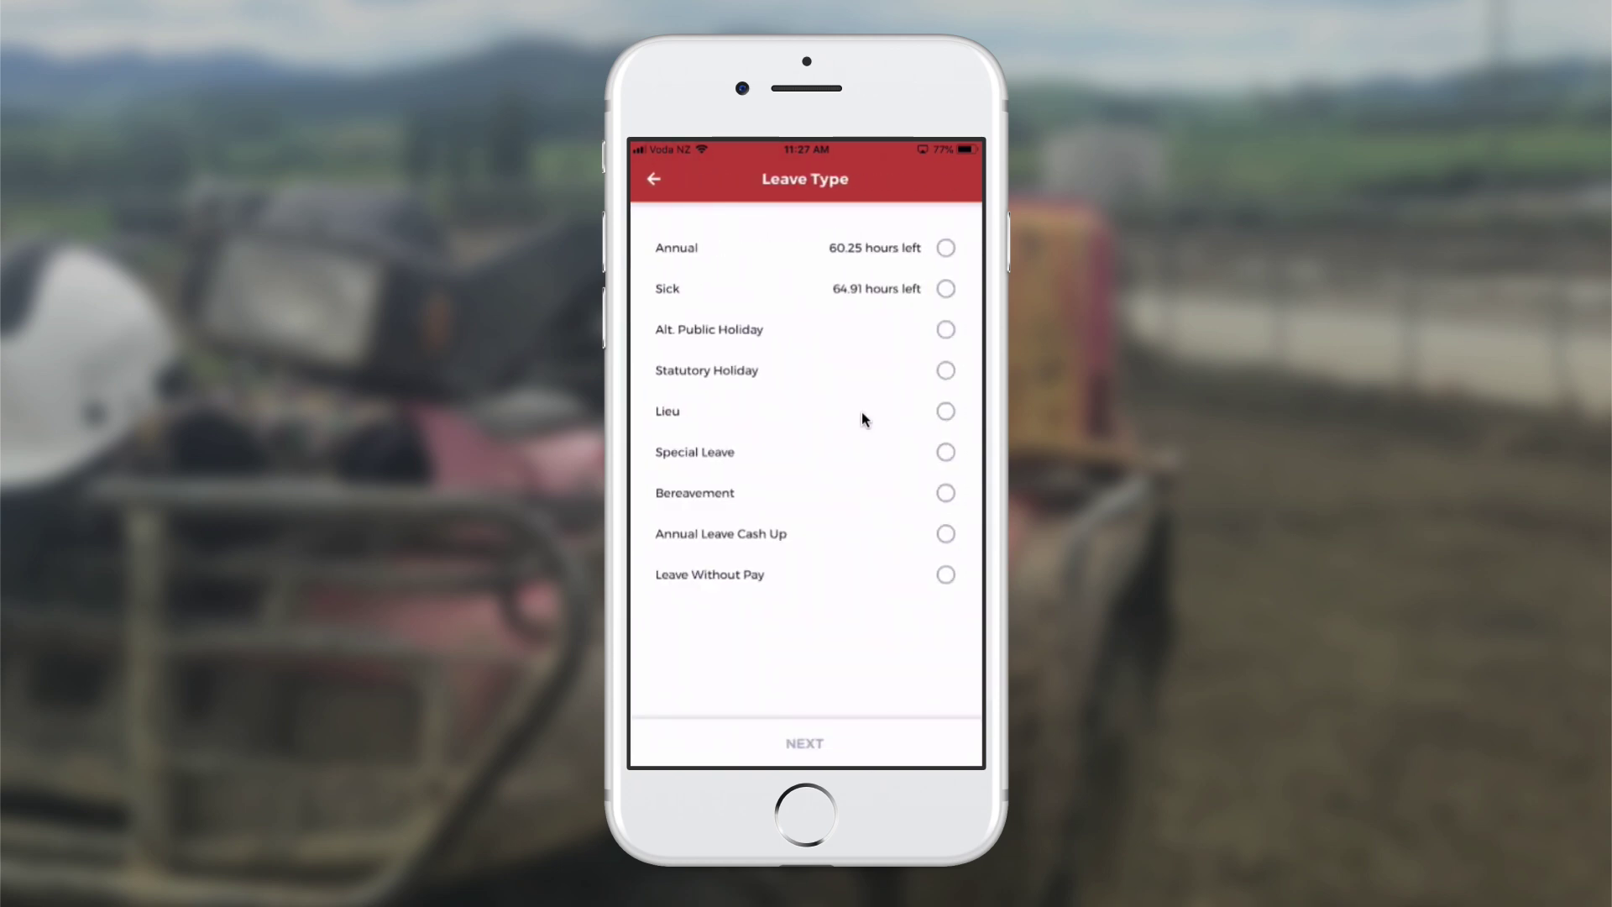
{"action": "left_click", "coordinate": [952, 261]}
{"action": "left_click", "coordinate": [850, 751]}
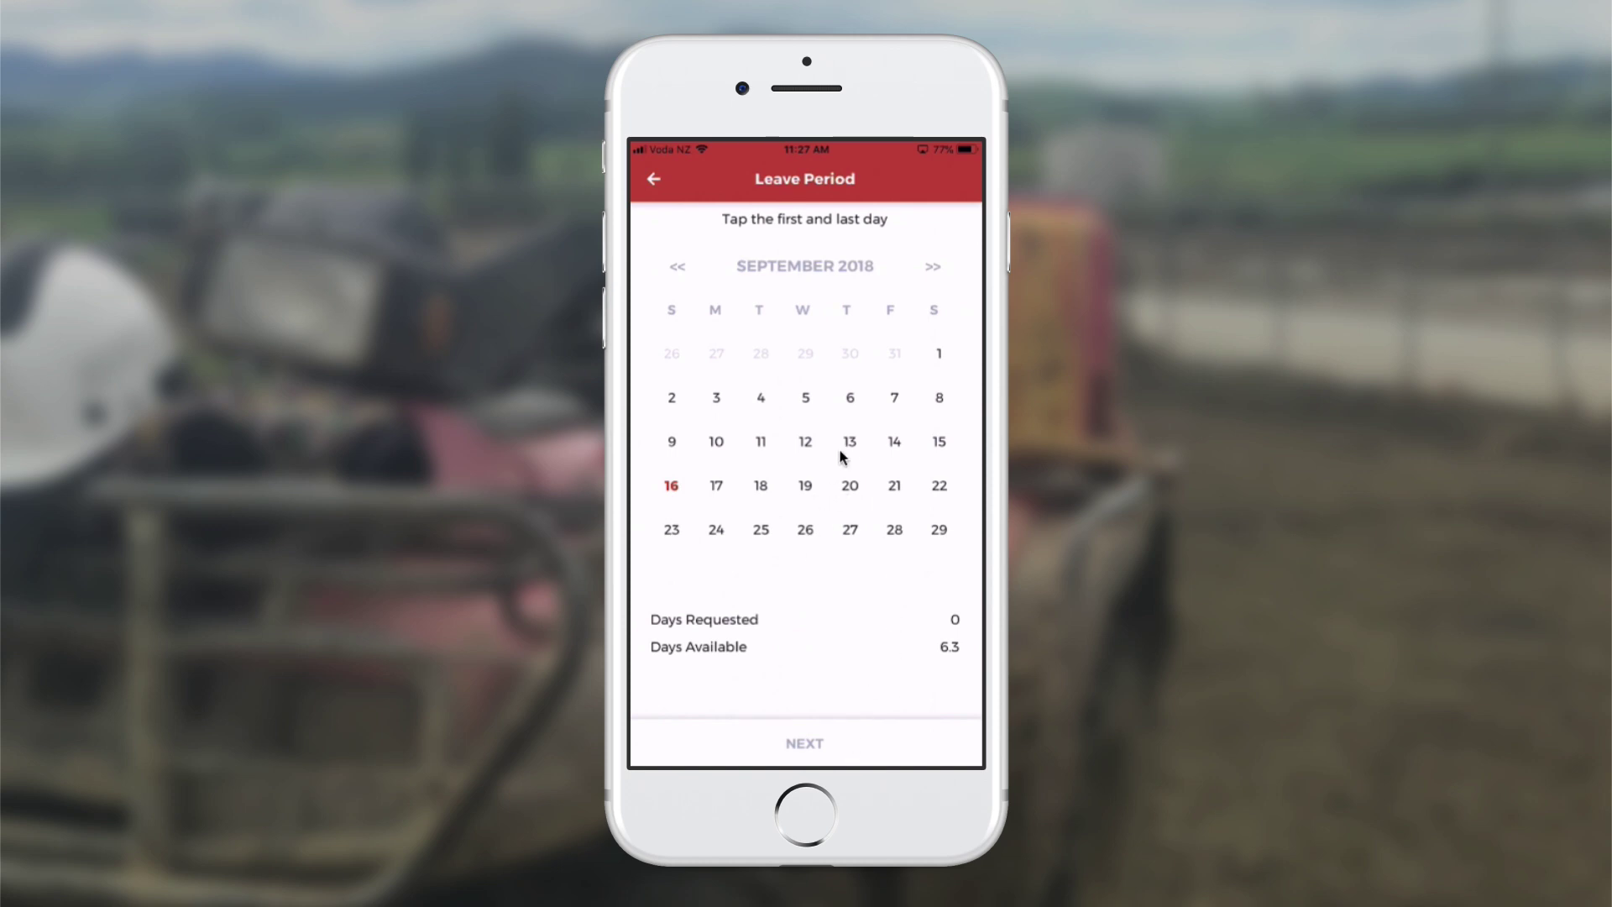
{"action": "left_click", "coordinate": [949, 269]}
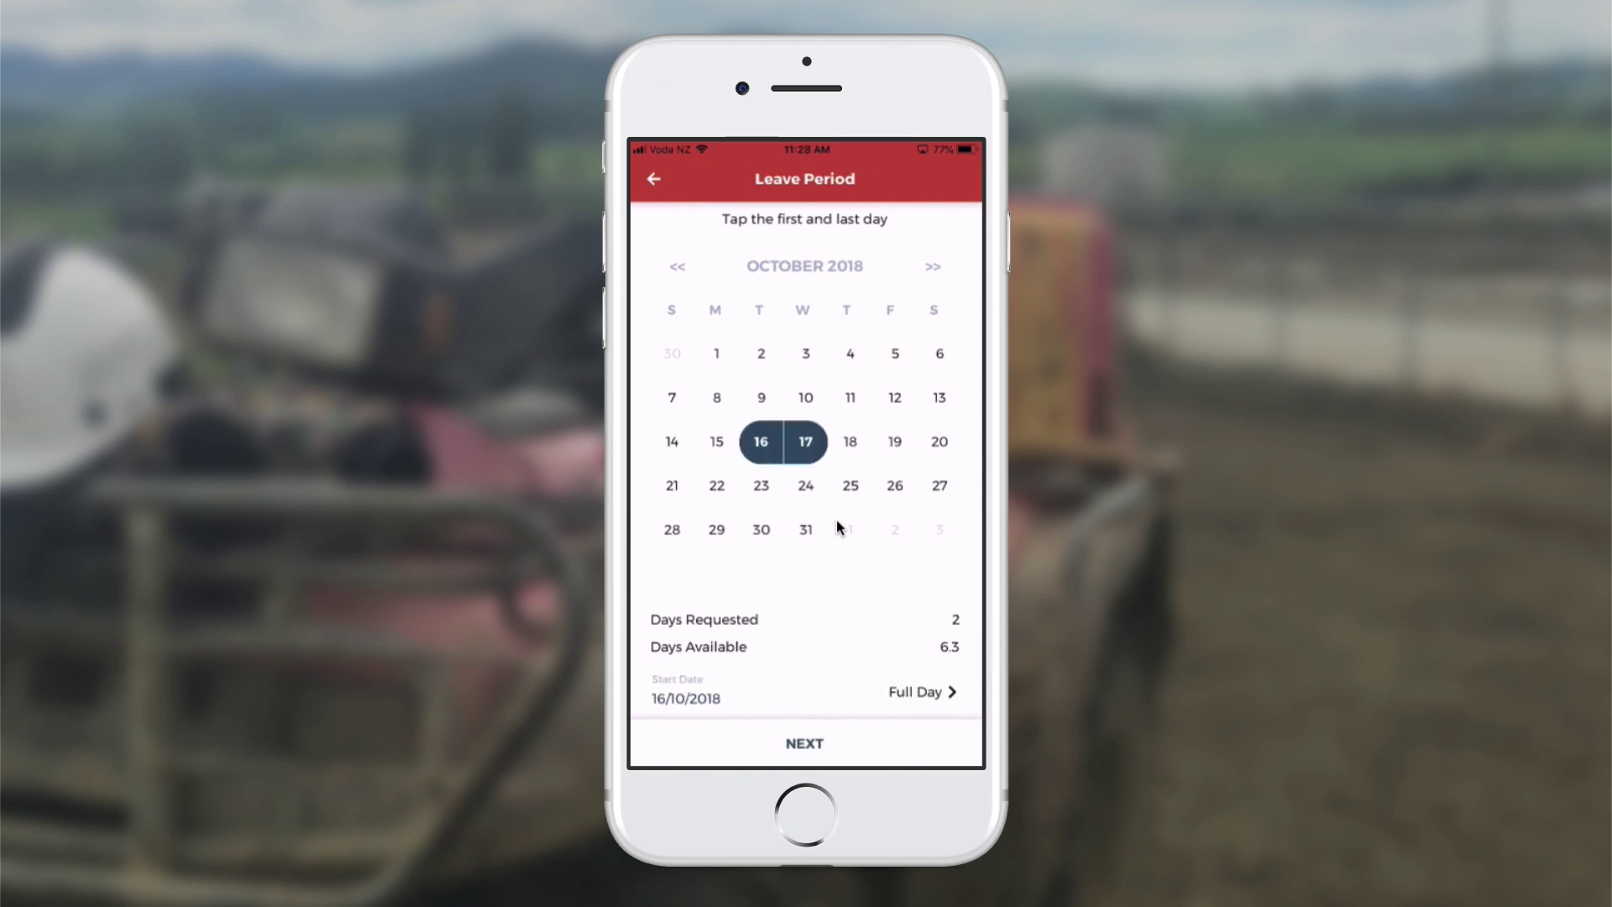
{"action": "left_click", "coordinate": [813, 740]}
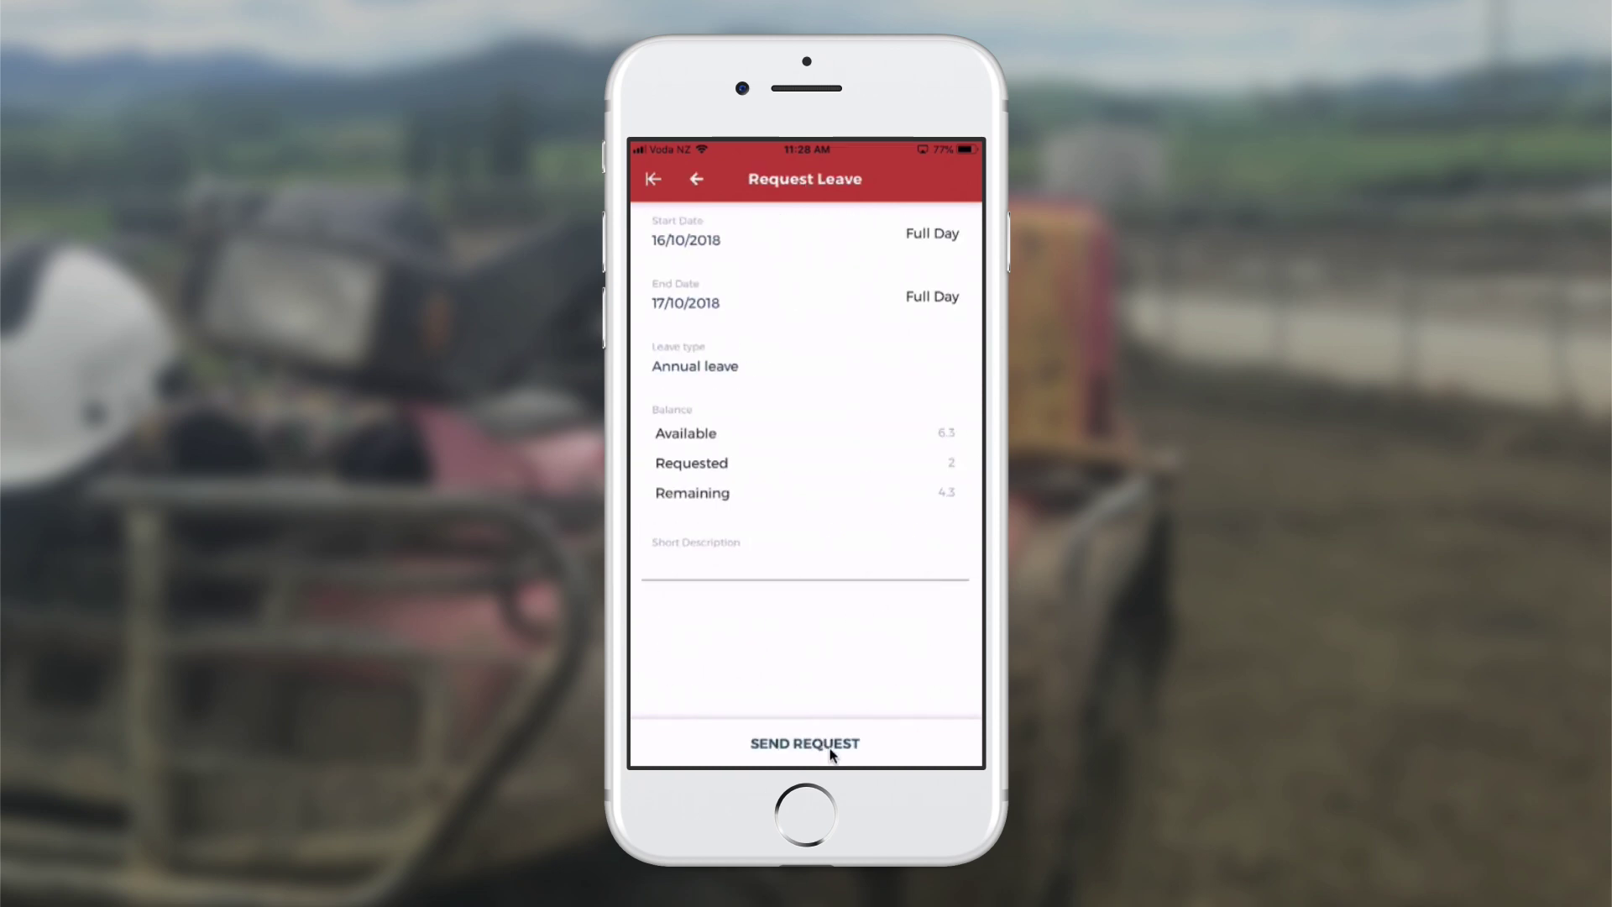
{"action": "left_click", "coordinate": [864, 744]}
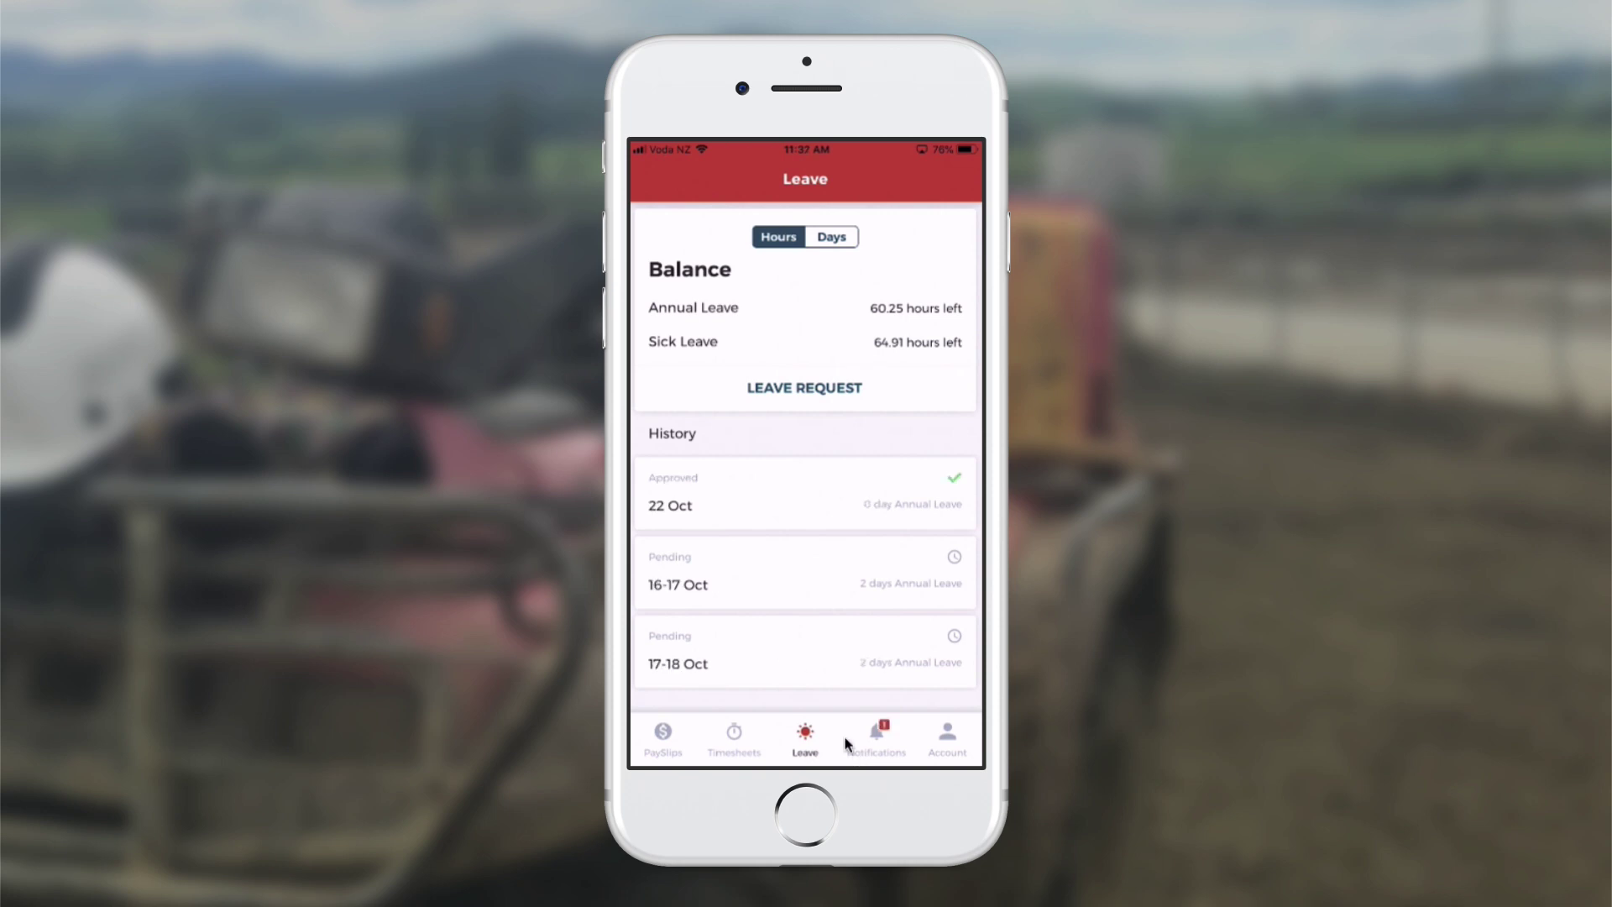
Check notifications for the 22 Oct leave approval, then go to the payslips list
{"action": "left_click", "coordinate": [878, 745]}
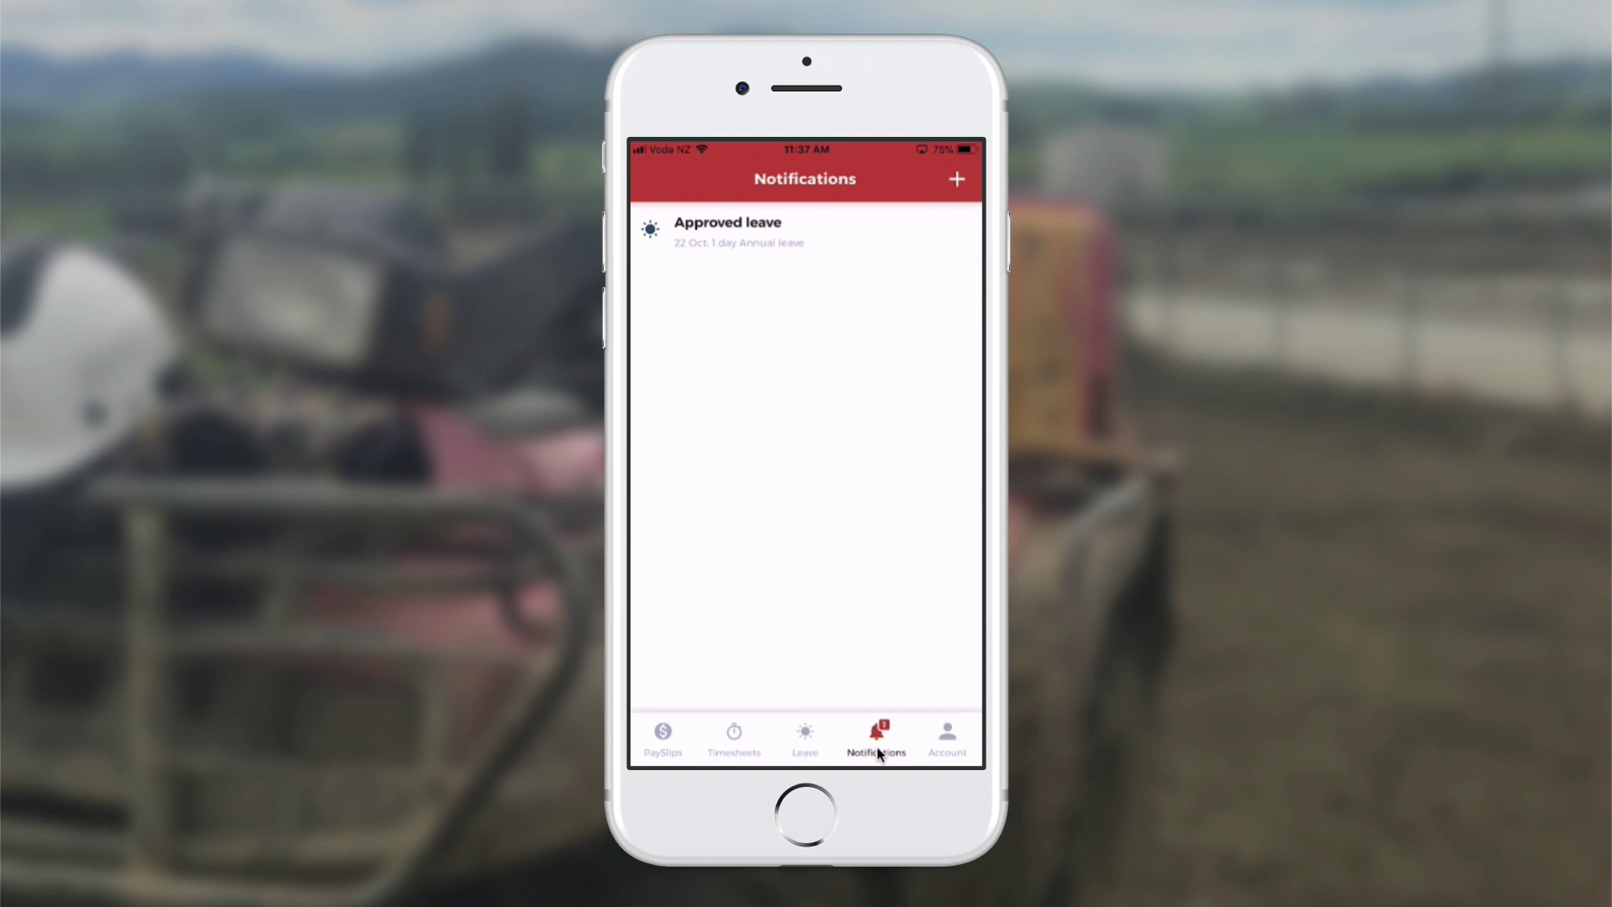
{"action": "left_click", "coordinate": [662, 747]}
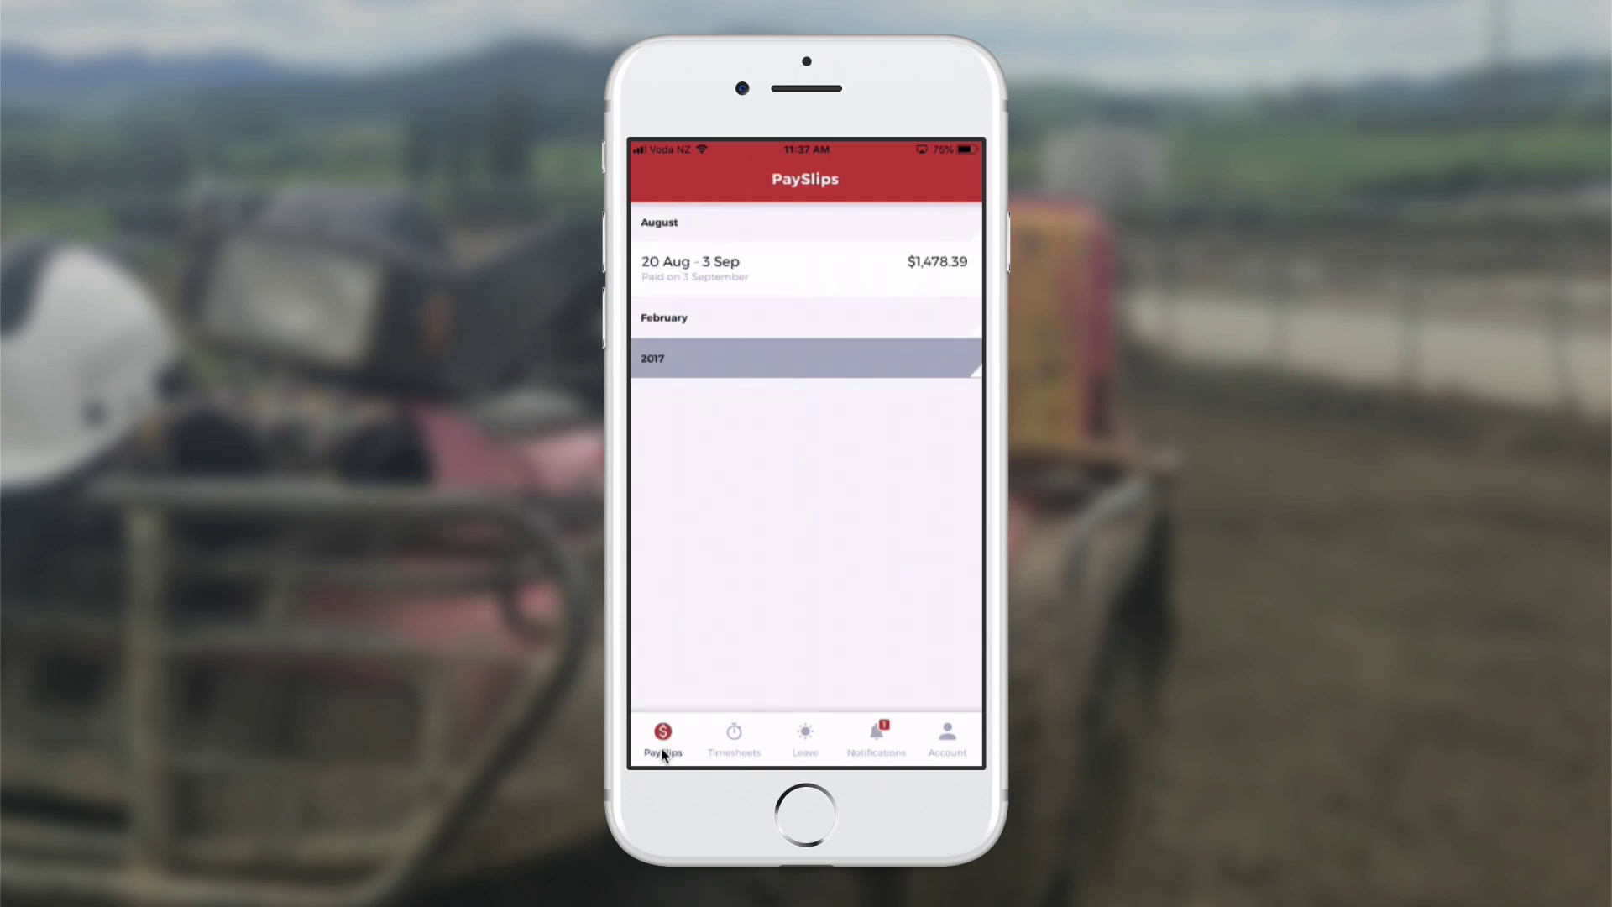